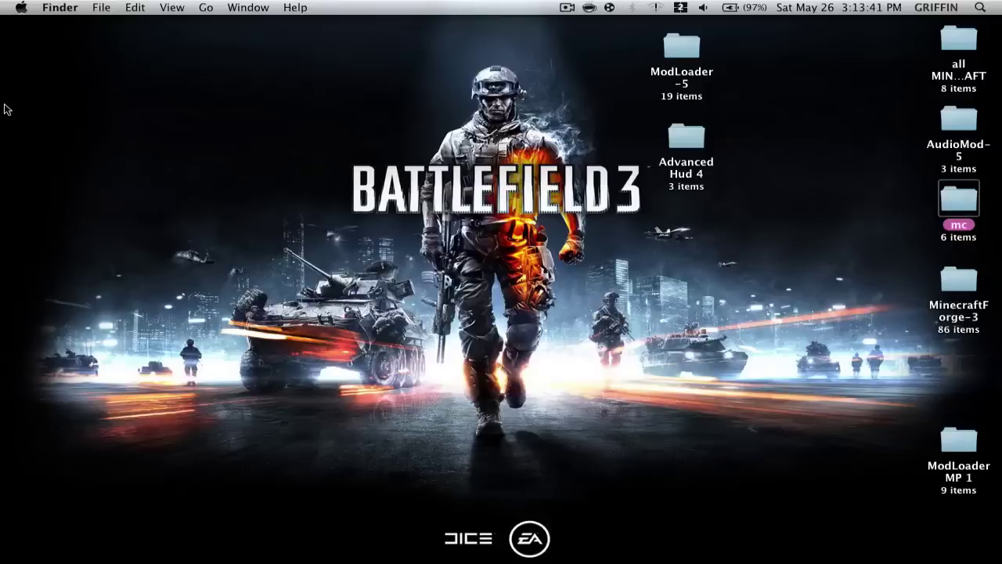
# Step: Browse from the home folder through Library, Application Support and minecraft into bin
pyautogui.moveTo(2, 81)
pyautogui.click(46, 63)
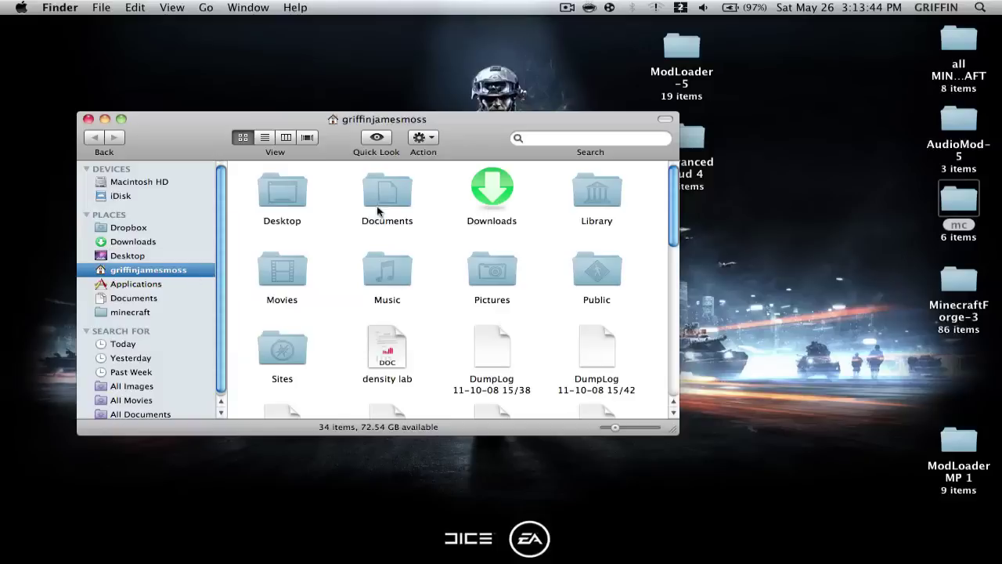
pyautogui.doubleClick(595, 192)
pyautogui.click(390, 195)
pyautogui.doubleClick(390, 196)
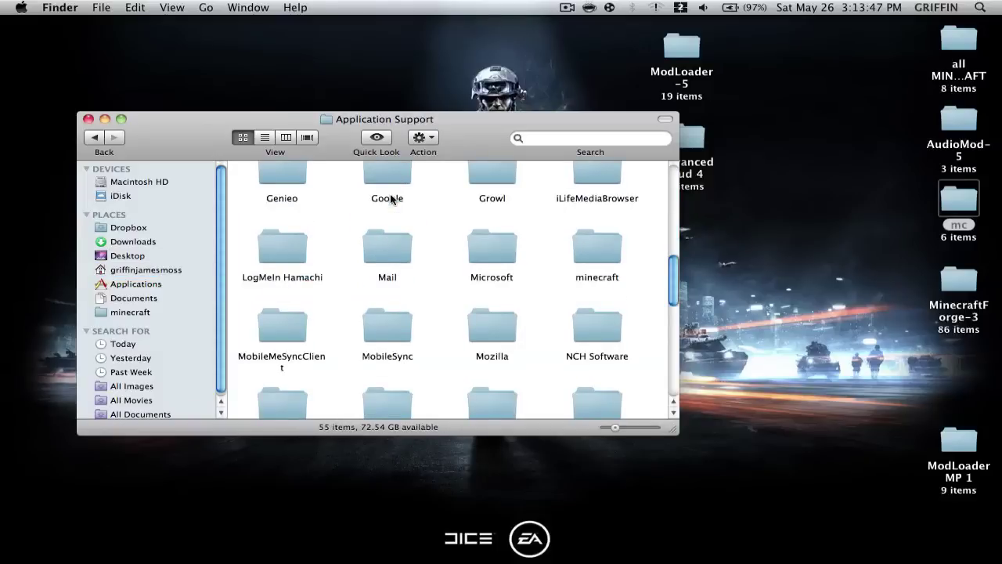
pyautogui.doubleClick(588, 242)
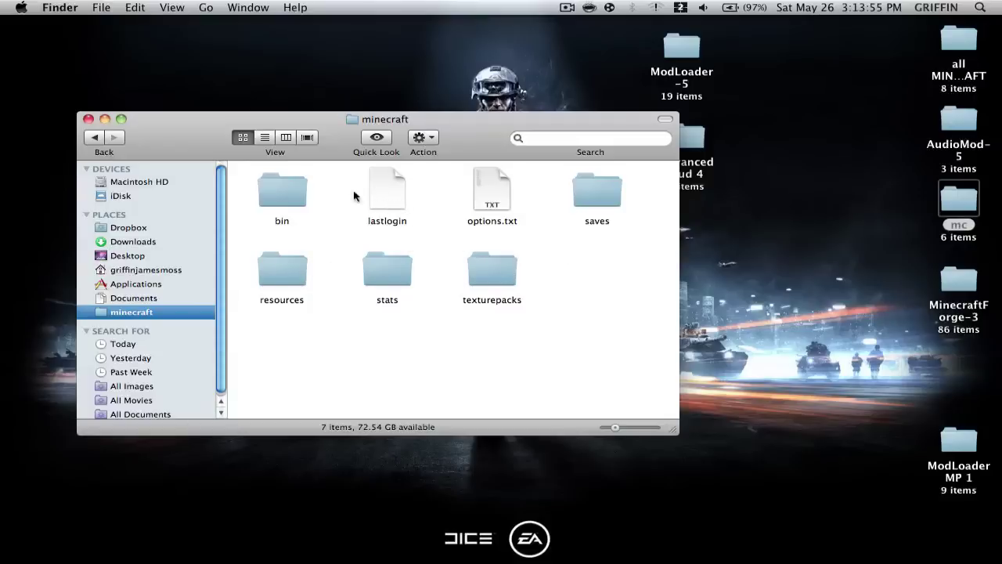
pyautogui.doubleClick(296, 185)
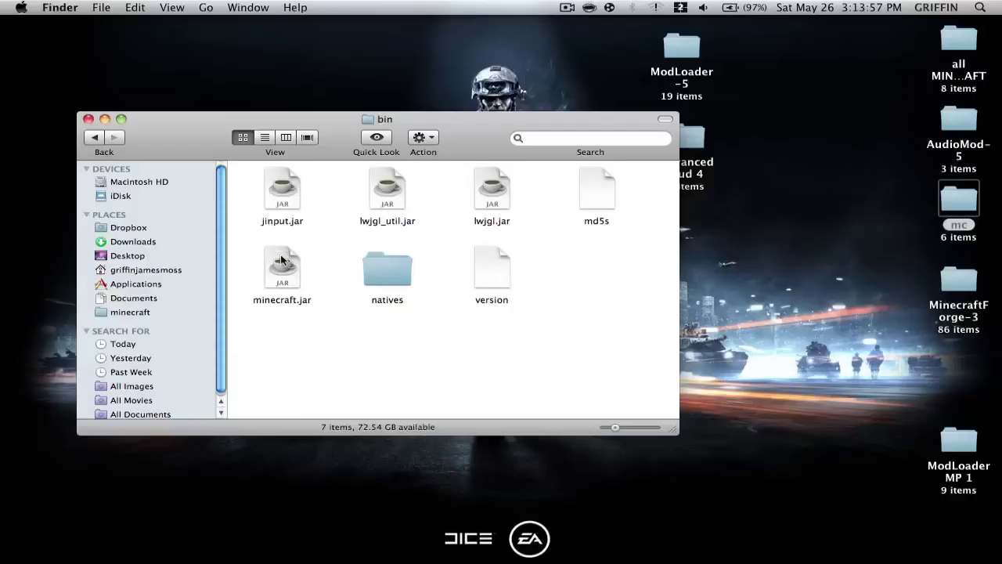
# Step: Dismiss the minecraft.jar menu, then briefly open and close the Minecraft launcher
pyautogui.rightClick(281, 268)
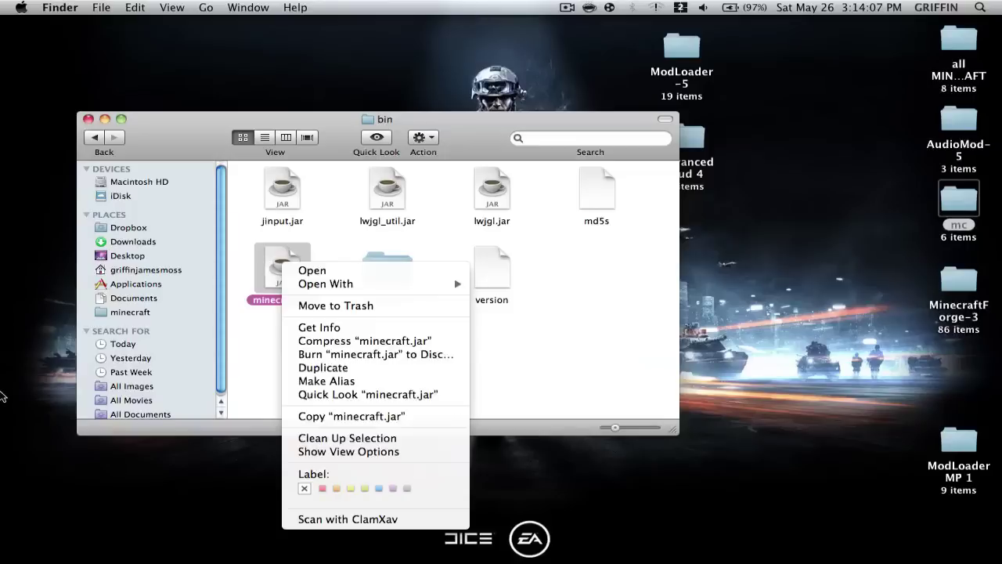
pyautogui.click(263, 344)
pyautogui.moveTo(4, 353)
pyautogui.click(44, 312)
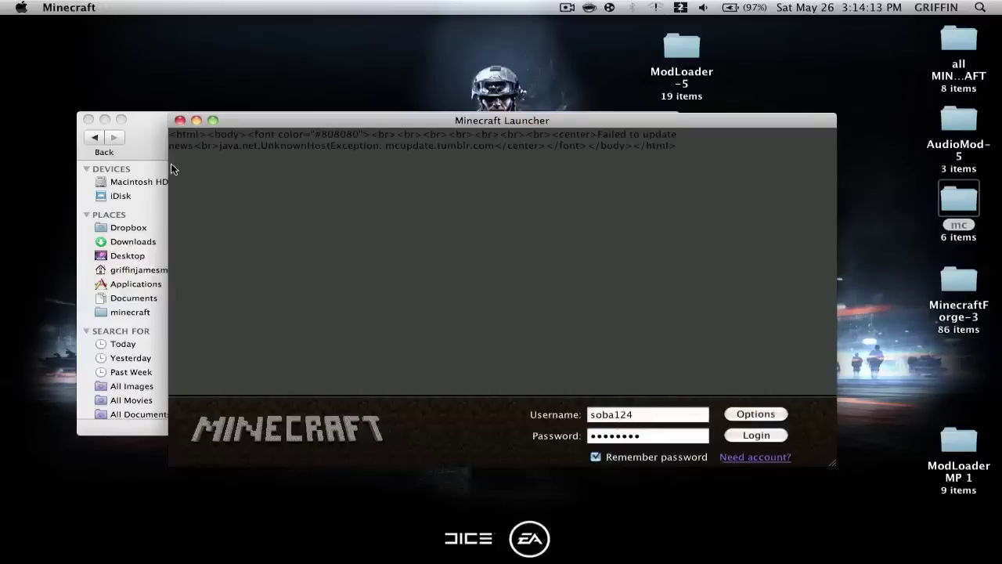
pyautogui.click(179, 120)
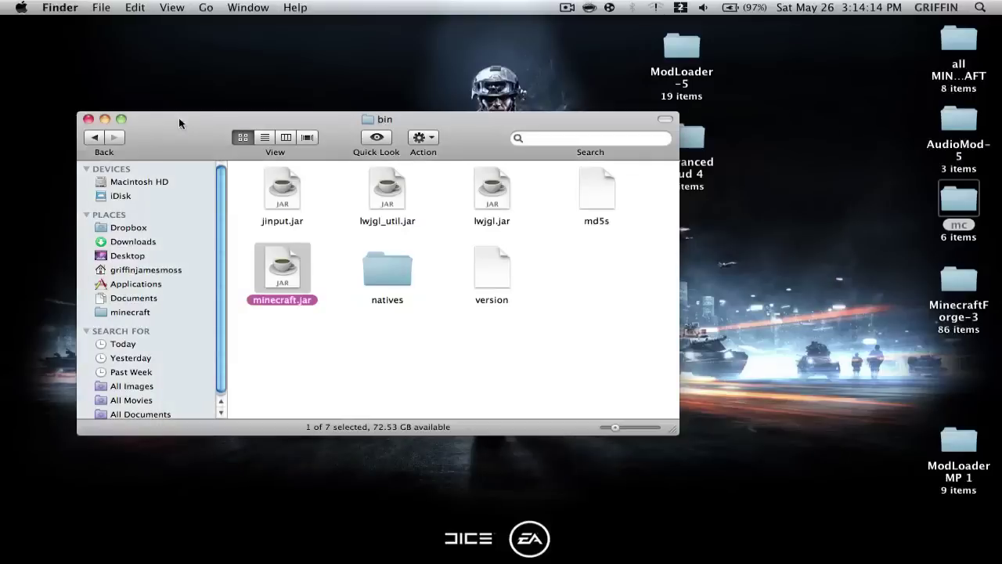
# Step: Unpack minecraft.jar with Archive Utility into a minecraft folder
pyautogui.rightClick(283, 272)
pyautogui.click(271, 260)
pyautogui.rightClick(285, 268)
pyautogui.moveTo(321, 291)
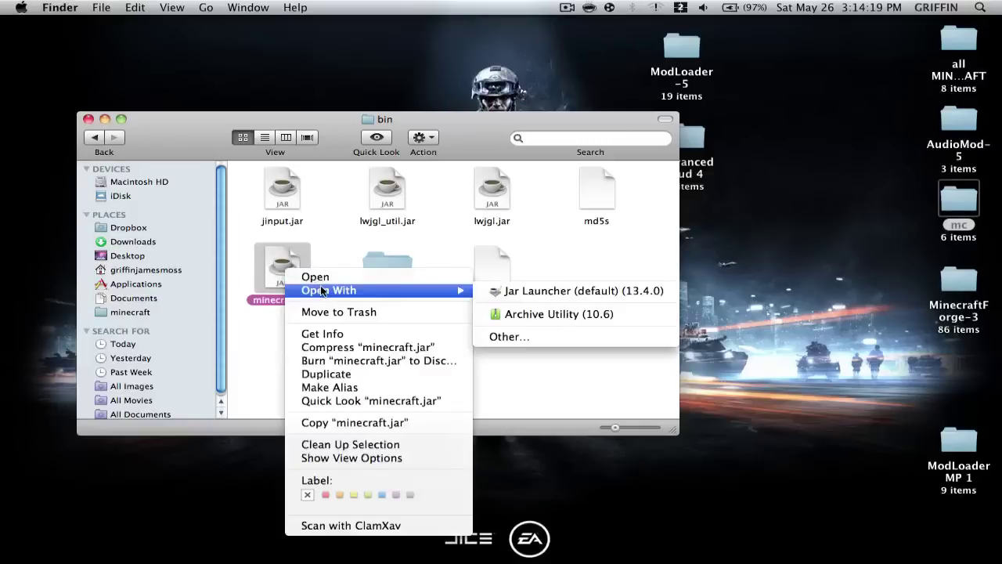
pyautogui.click(494, 315)
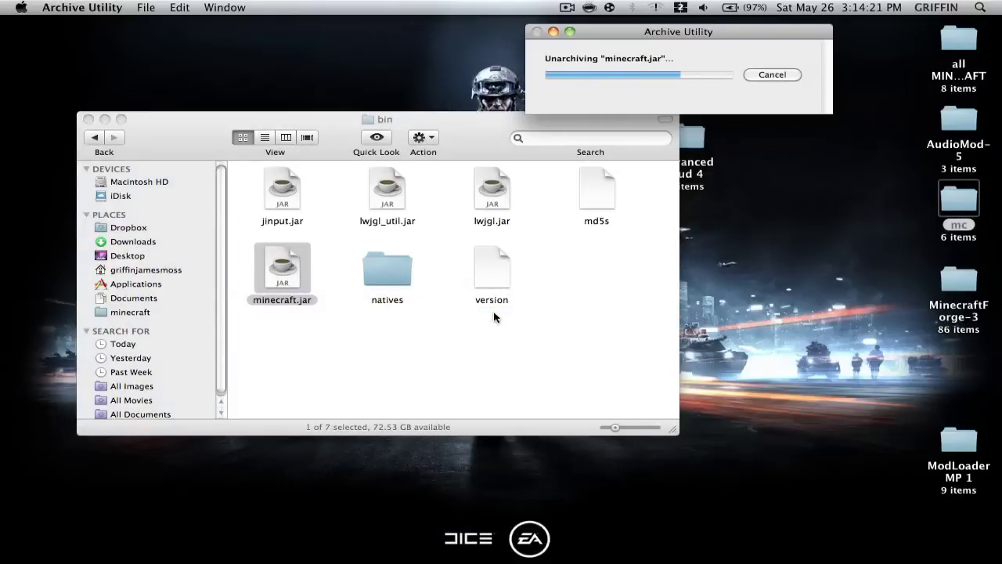
# Step: Move the original minecraft.jar file to the Trash
pyautogui.click(271, 254)
pyautogui.rightClick(279, 269)
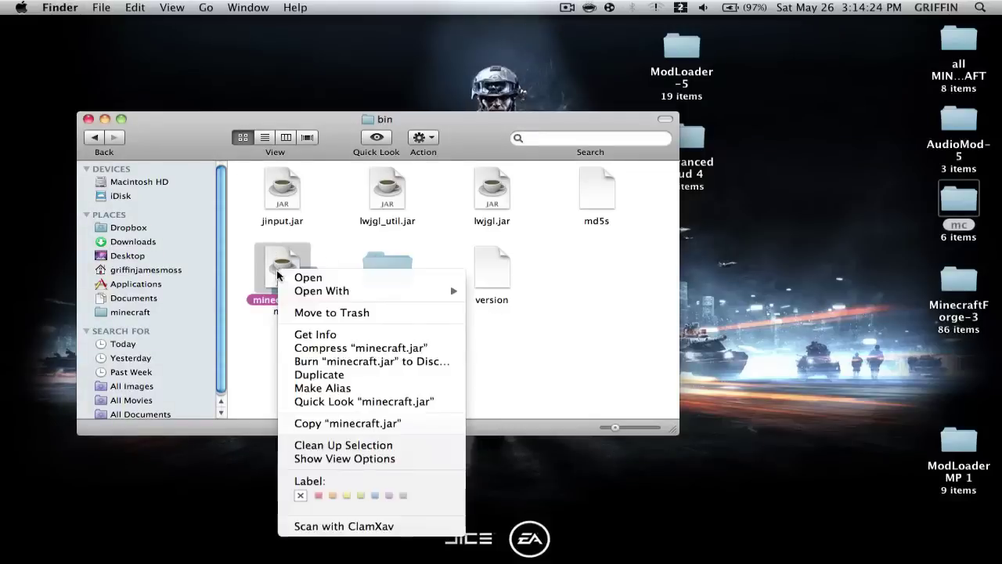
pyautogui.click(345, 313)
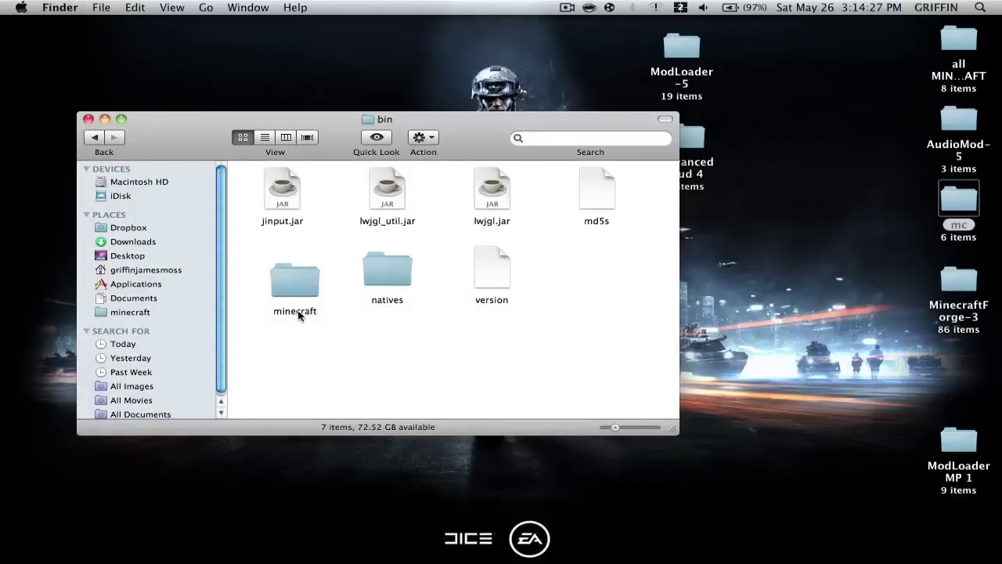
# Step: Rename the unpacked minecraft folder to minecraft.jar, accepting the .jar extension
pyautogui.click(298, 313)
pyautogui.press('Return')
pyautogui.write('.jar')
pyautogui.press('Return')
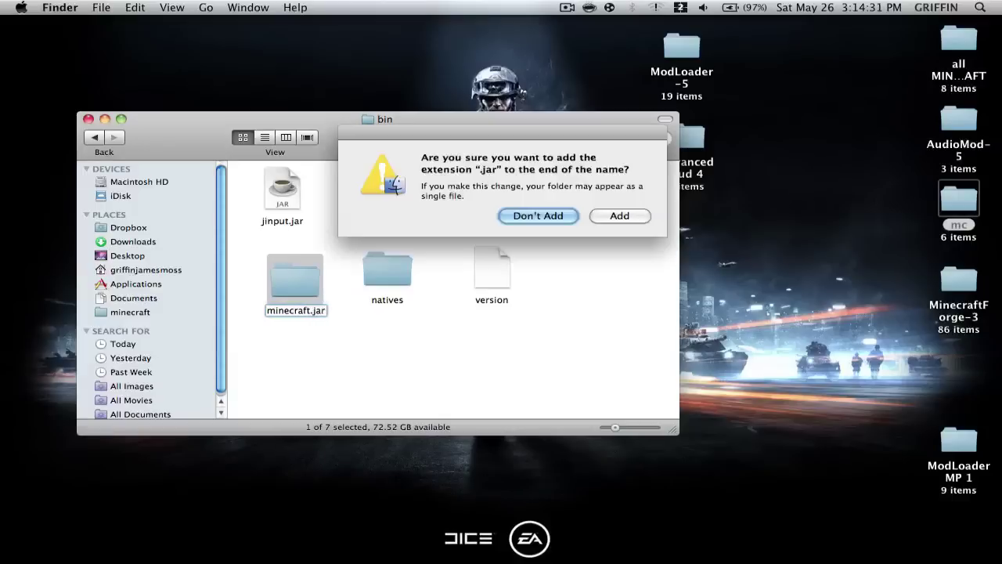
pyautogui.click(619, 215)
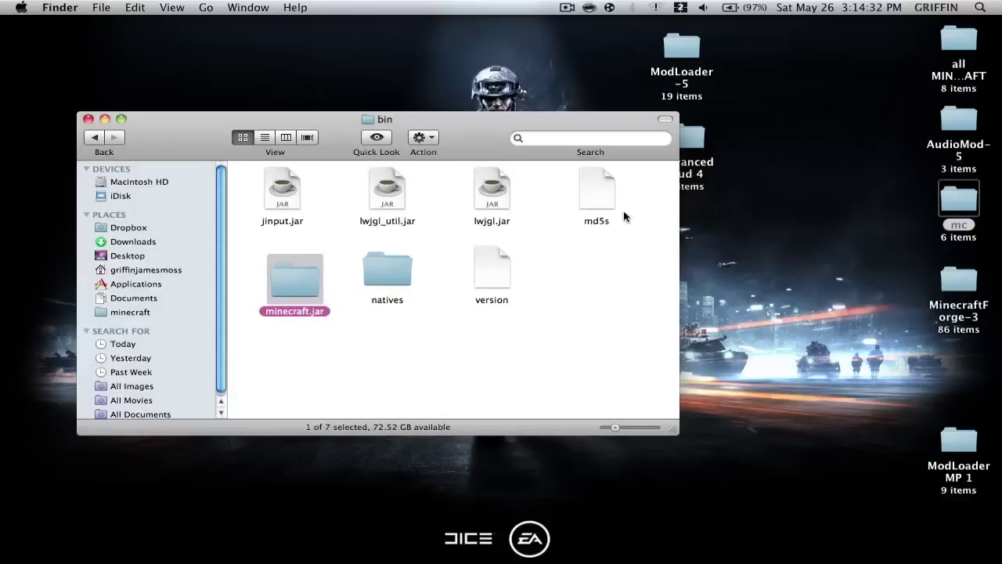
# Step: Open the minecraft.jar folder and arrange its contents by Kind
pyautogui.doubleClick(285, 277)
pyautogui.rightClick(319, 280)
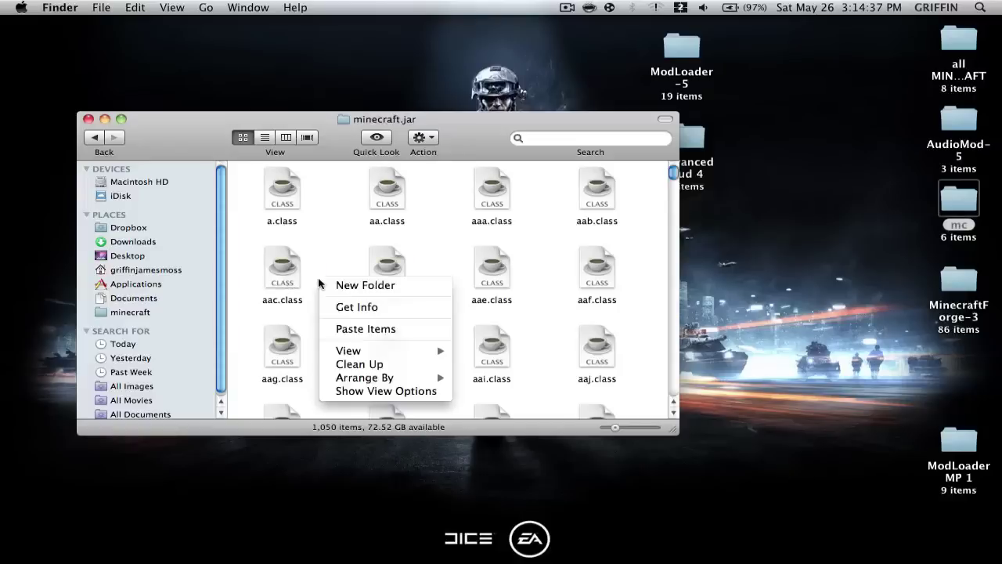
pyautogui.moveTo(399, 383)
pyautogui.click(518, 432)
# Step: Move the META-INF folder to the Trash and re-arrange the contents by Kind
pyautogui.rightClick(382, 354)
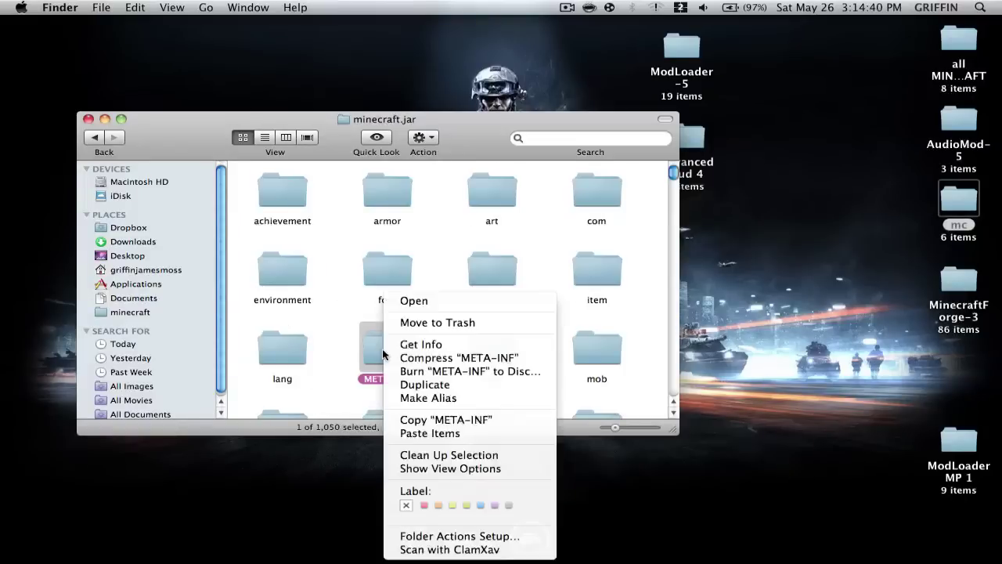
pyautogui.click(444, 323)
pyautogui.rightClick(436, 314)
pyautogui.moveTo(513, 407)
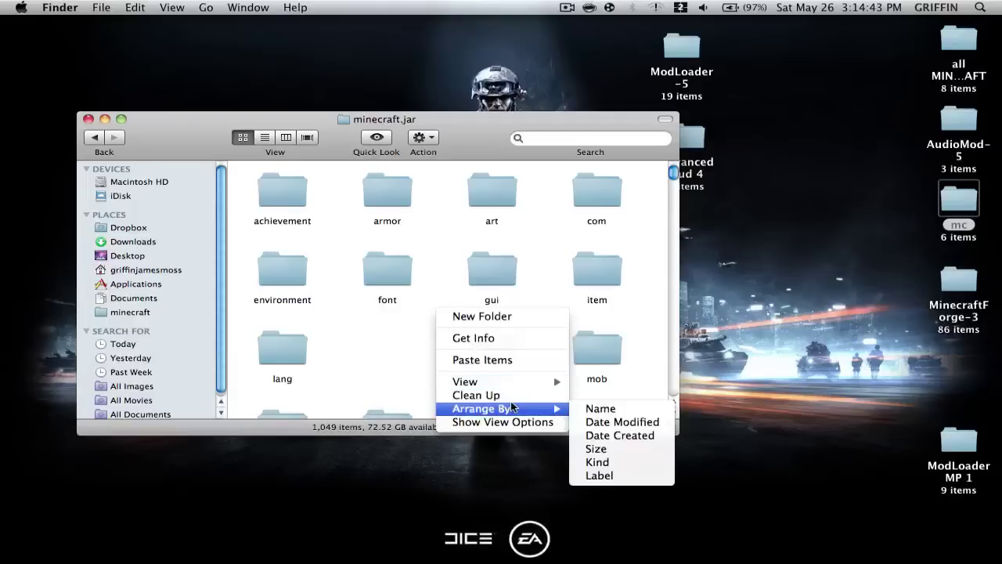
pyautogui.click(587, 464)
# Step: Copy all ModLoader-5 files into minecraft.jar, replacing duplicates with Apply to All
pyautogui.doubleClick(681, 48)
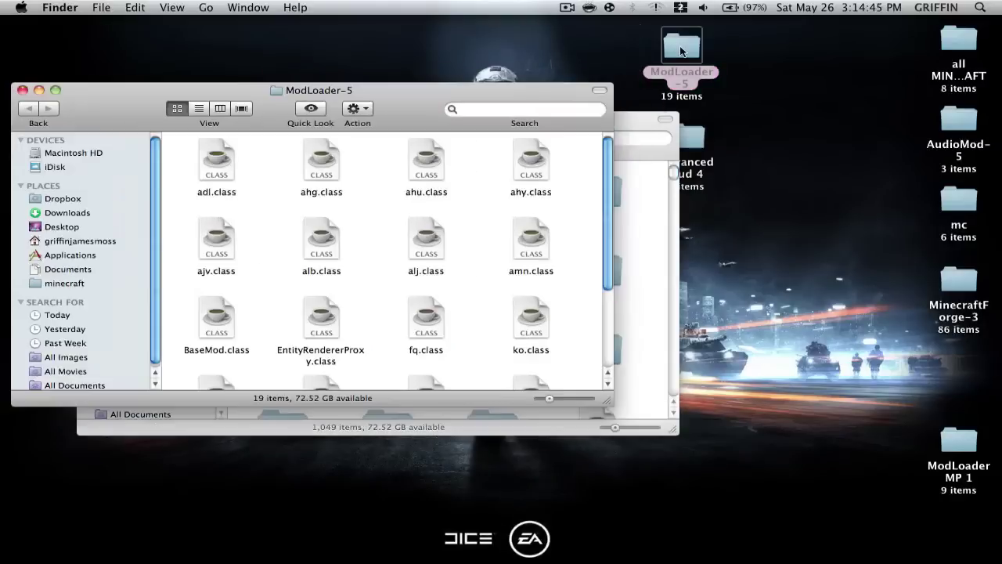
pyautogui.press('super+a')
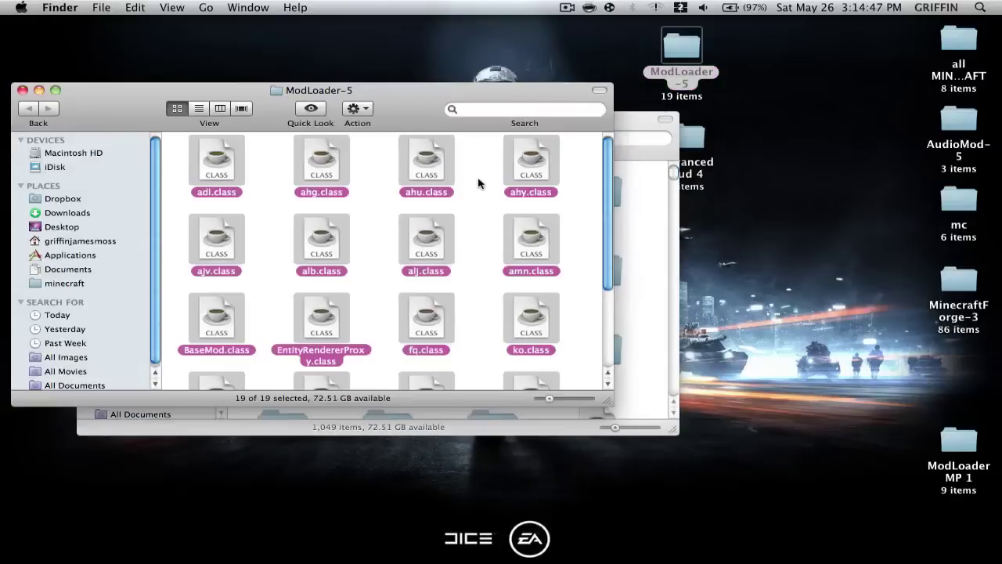
pyautogui.click(23, 90)
pyautogui.click(387, 177)
pyautogui.click(619, 174)
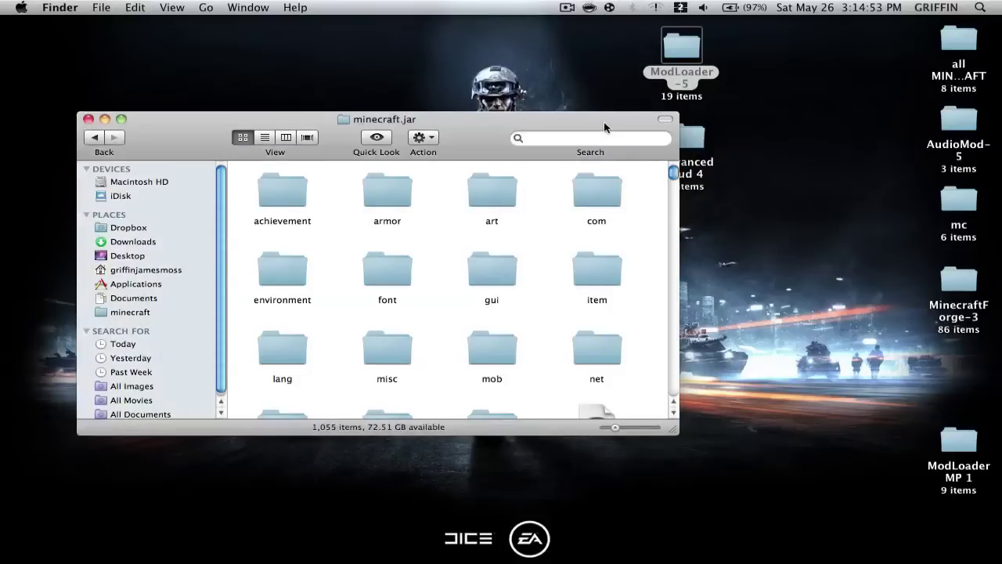
pyautogui.moveTo(604, 121); pyautogui.dragTo(546, 121)
# Step: Open the Advanced Hud 4 folder and the gui folder inside minecraft.jar
pyautogui.doubleClick(675, 135)
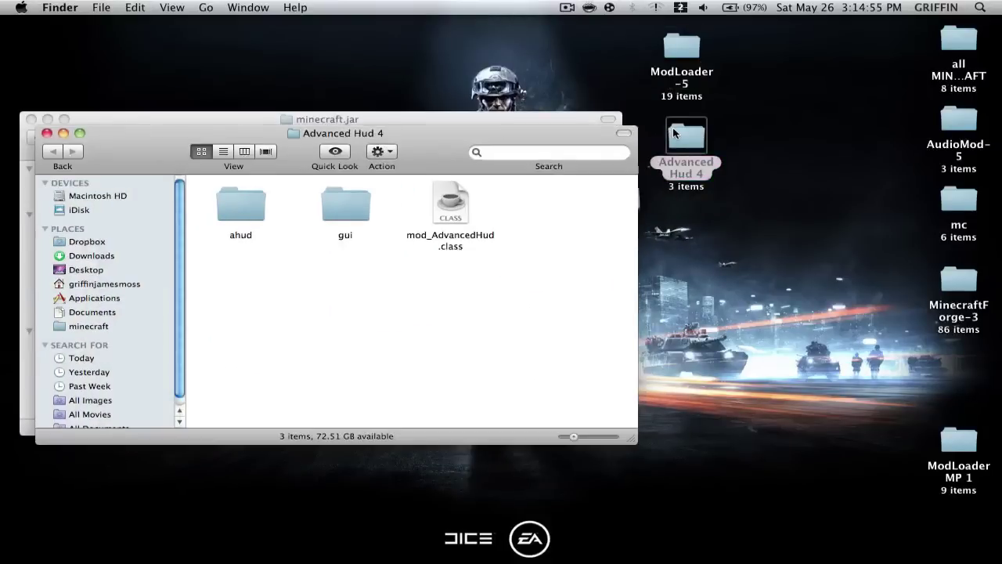
pyautogui.press('super+a')
pyautogui.keyDown('super'); pyautogui.click(336, 205); pyautogui.keyUp('super')
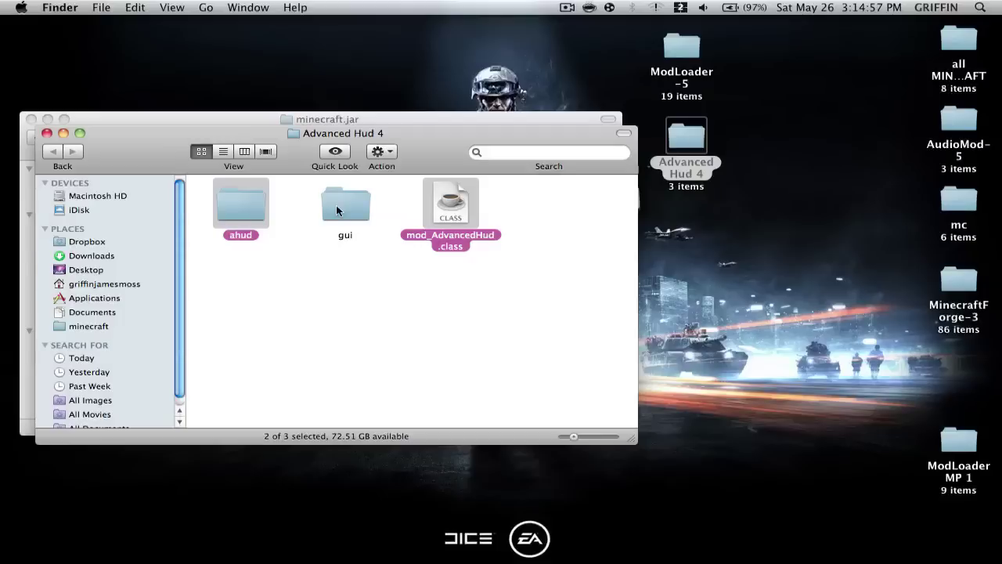
pyautogui.click(238, 119)
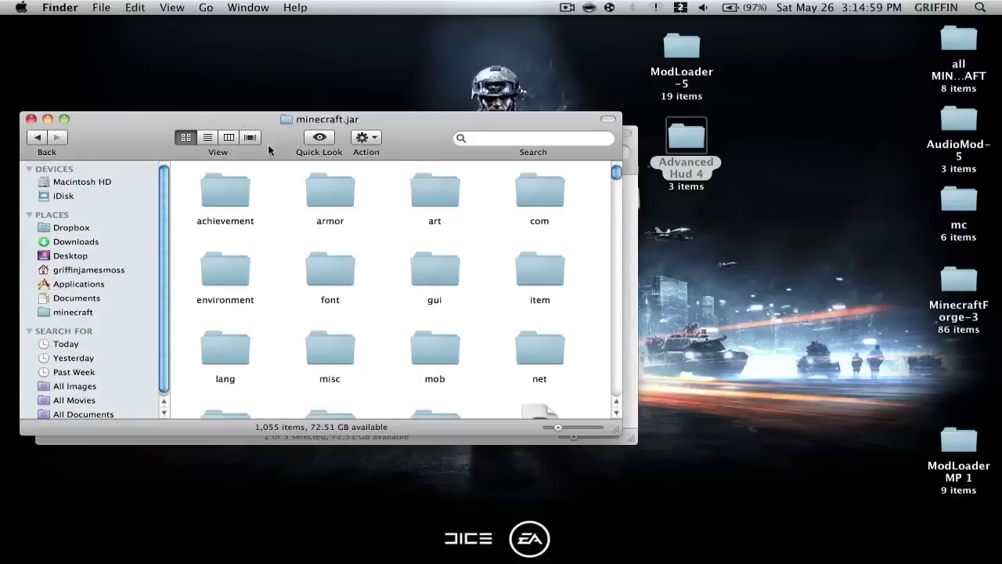
pyautogui.doubleClick(442, 261)
# Step: Copy ahud_crosshairs.png and ahud_icons.png from Advanced Hud's gui folder into Minecraft's gui folder
pyautogui.click(632, 259)
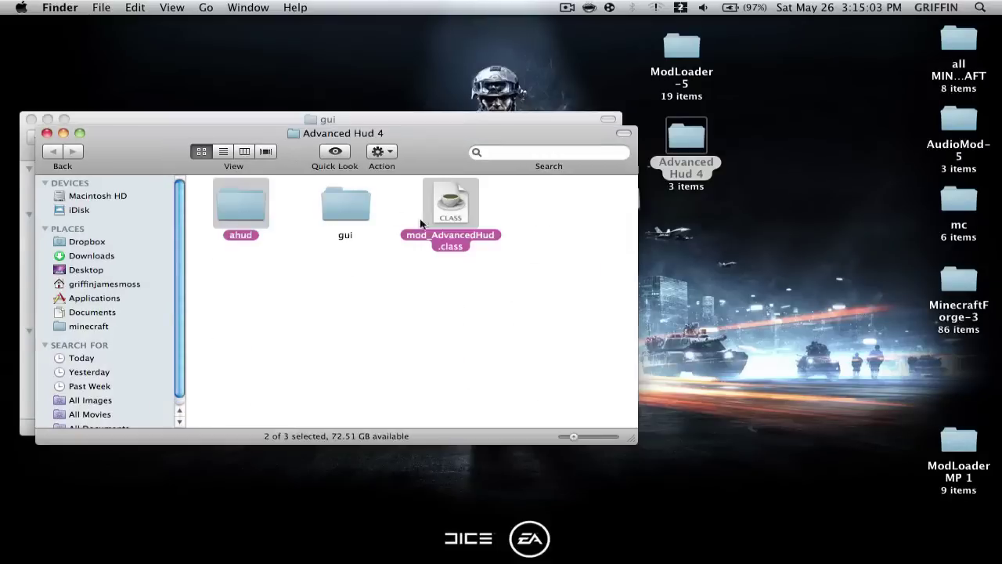
pyautogui.doubleClick(339, 204)
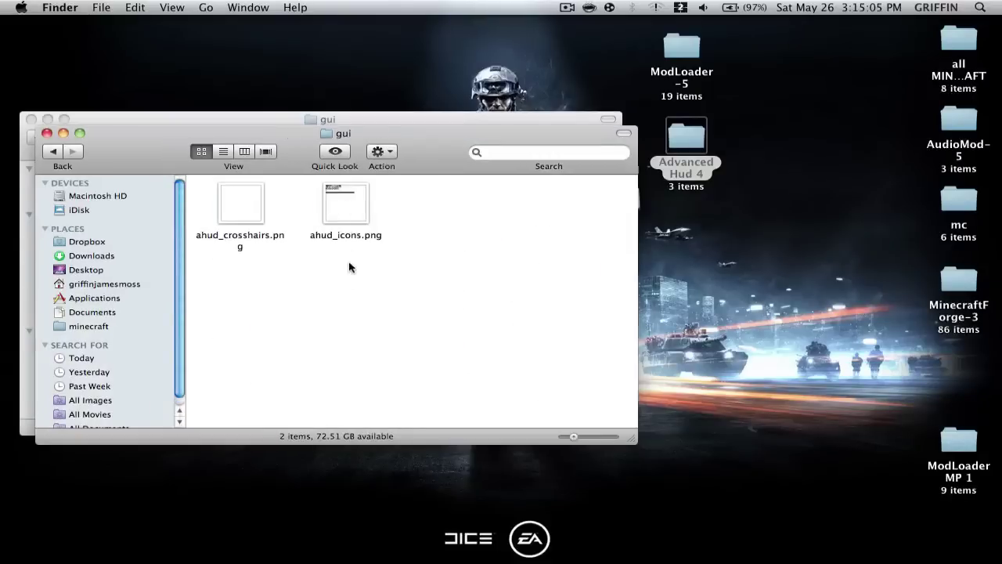
pyautogui.press('super+a')
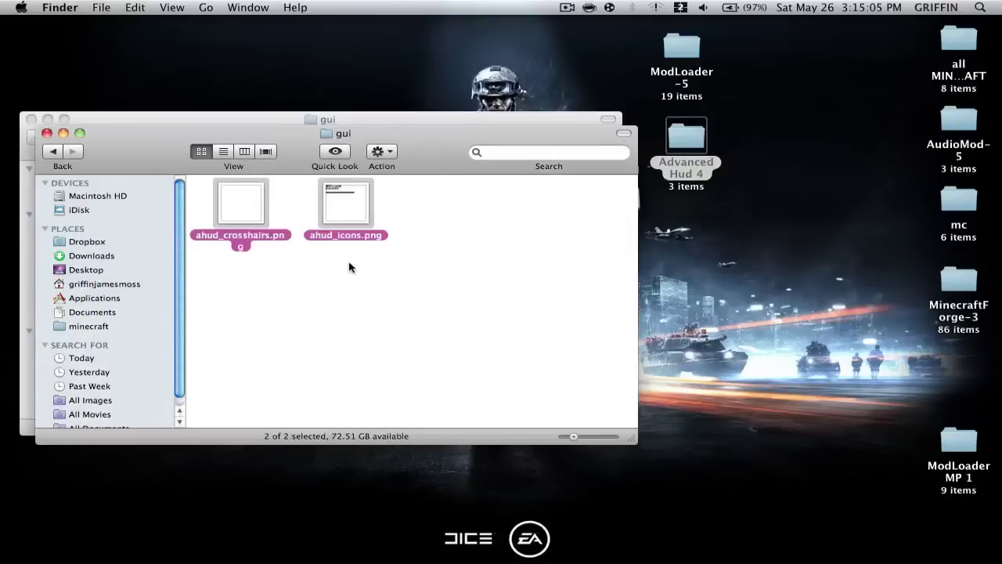
pyautogui.click(213, 118)
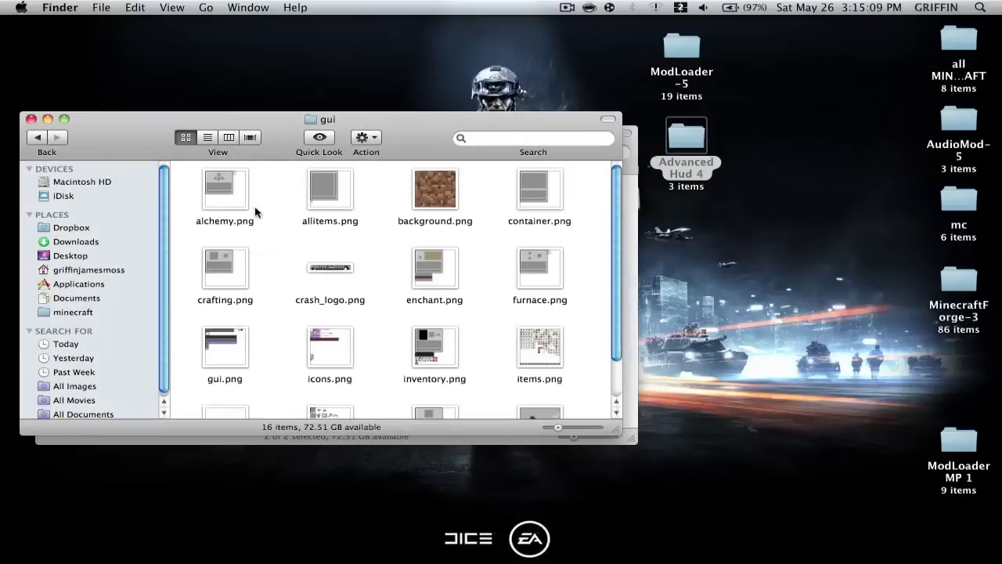
pyautogui.press('super+v')
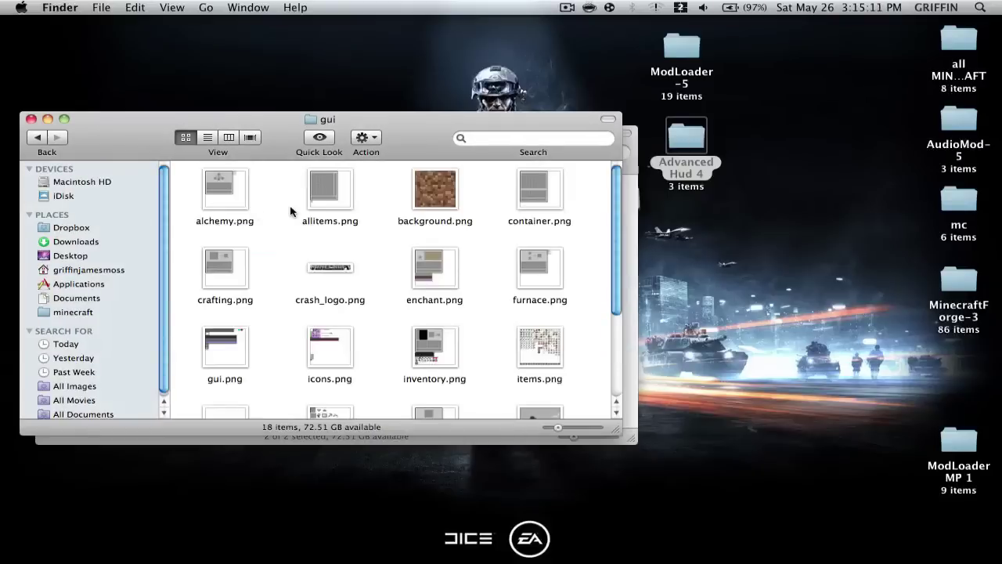
pyautogui.moveTo(47, 321)
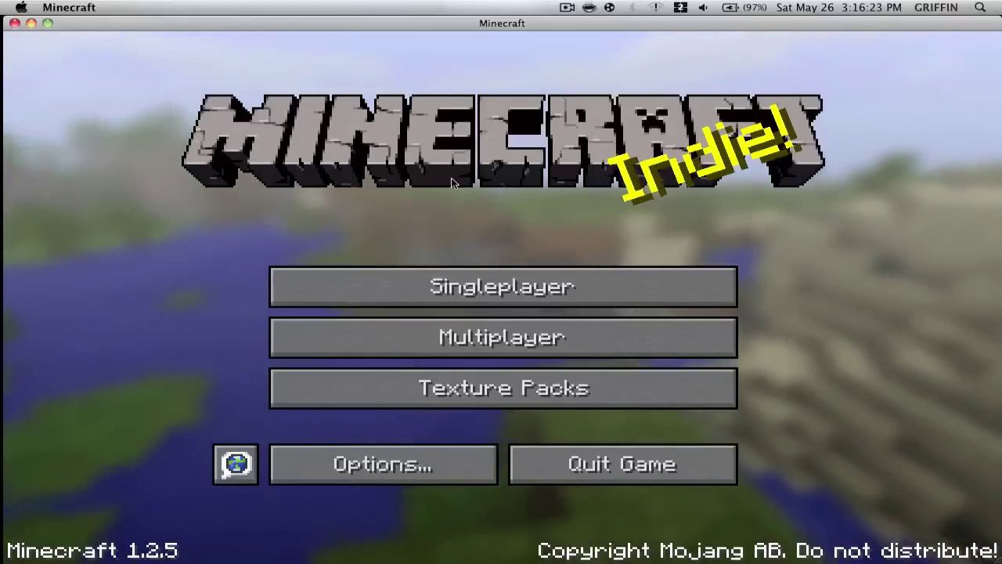
# Step: Go to Singleplayer and load the 'legit' world
pyautogui.click(529, 289)
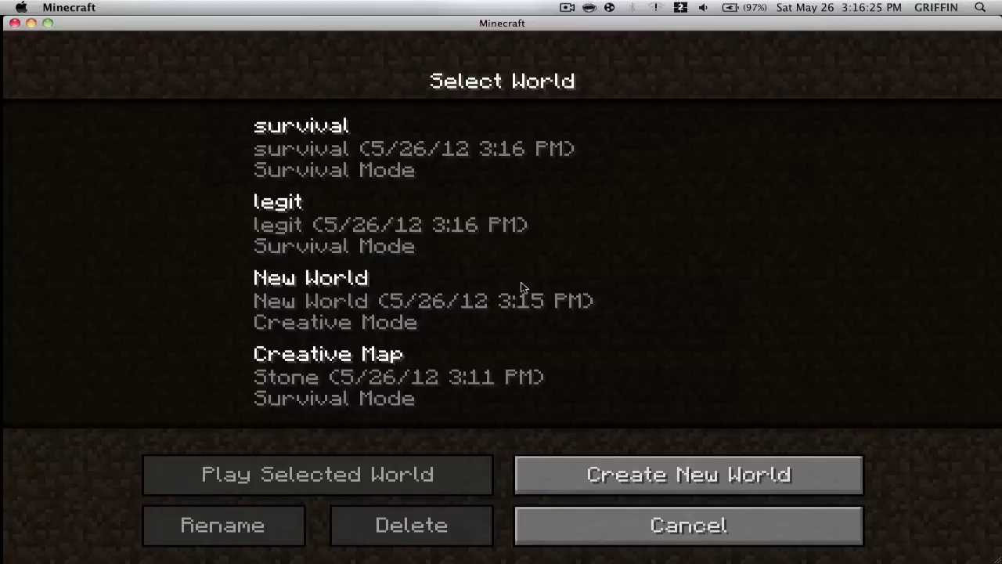
pyautogui.doubleClick(384, 220)
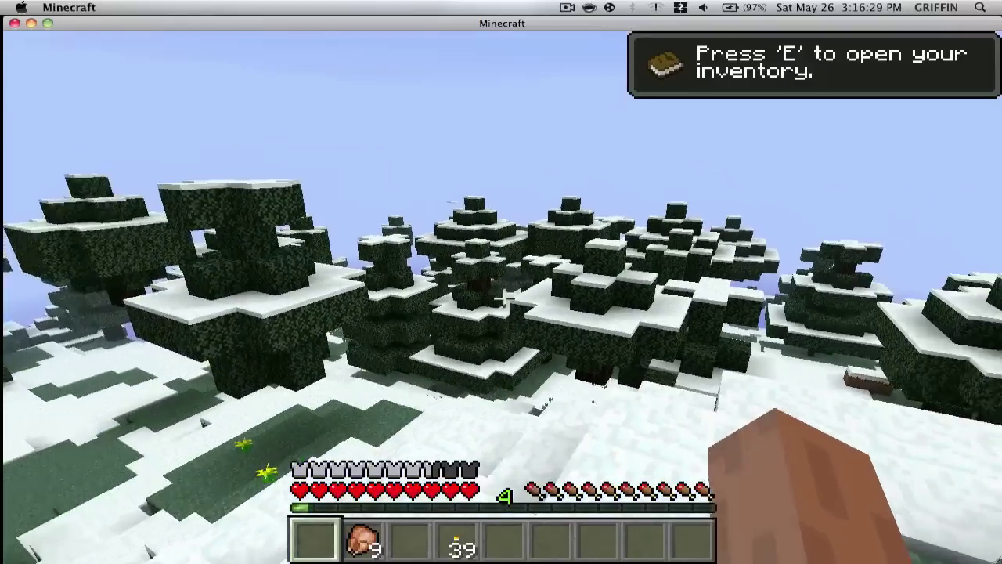
# Step: Open Advanced Hud's Health Bar settings and reposition the hearts above the hunger bar
pyautogui.press('h')
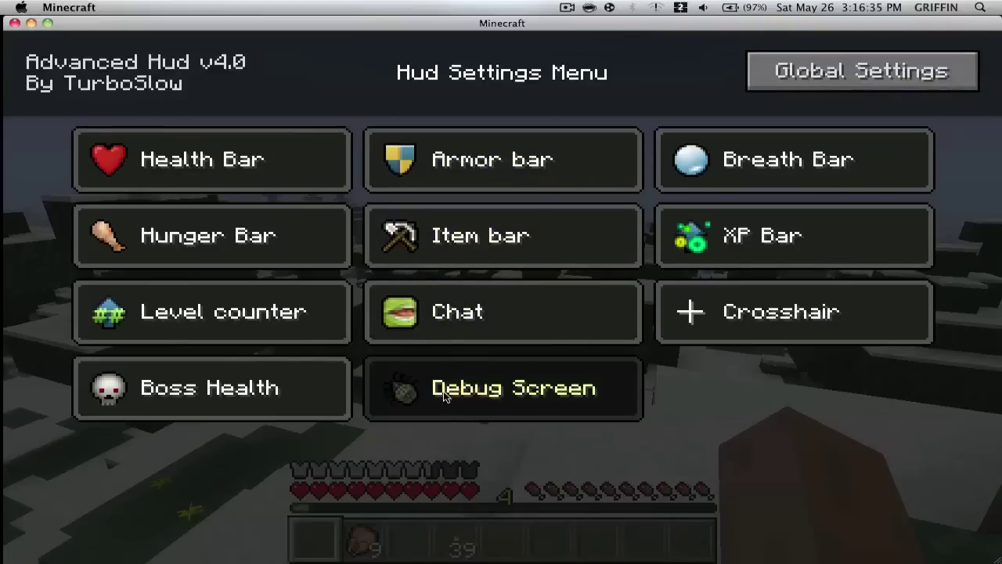
pyautogui.click(239, 166)
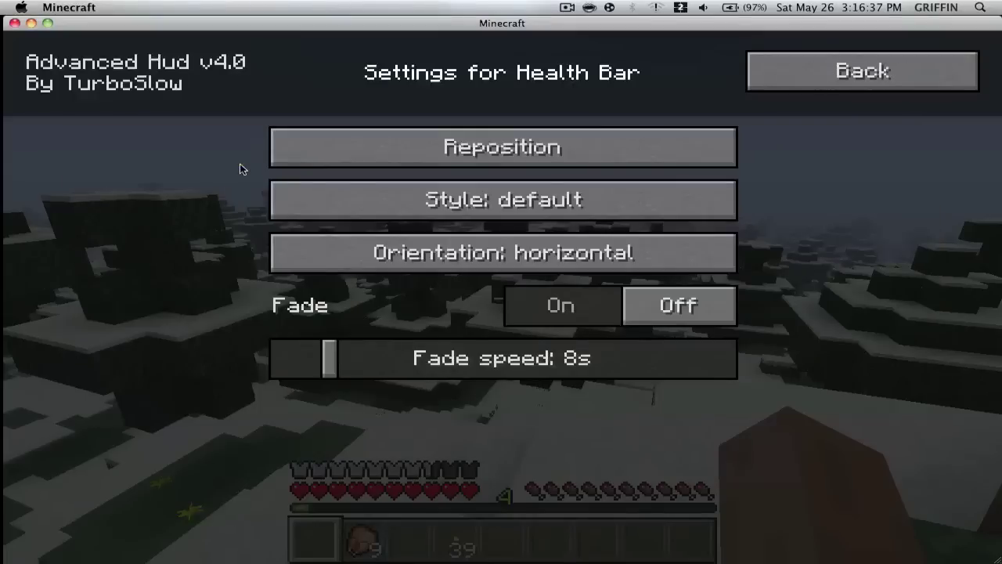
pyautogui.click(491, 151)
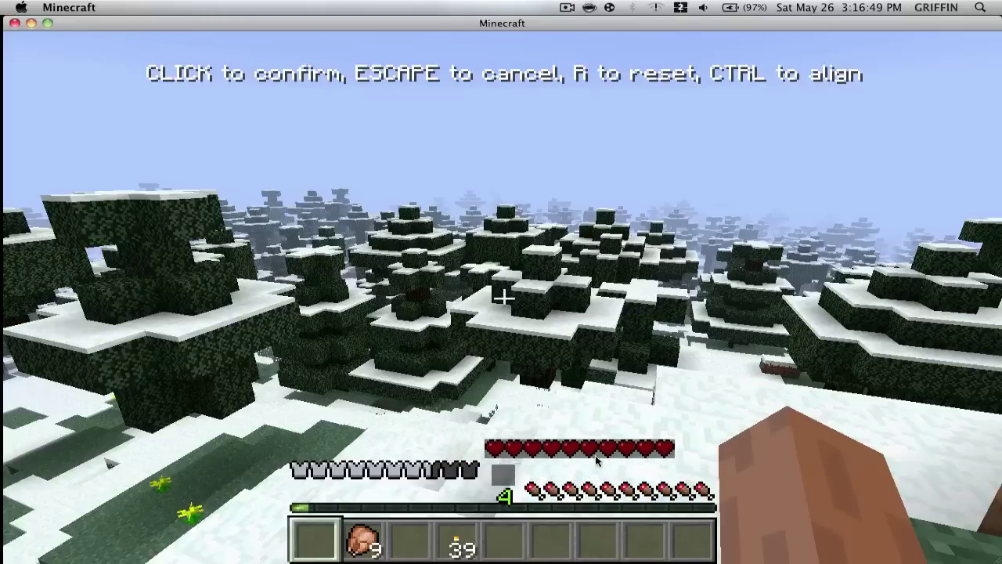
pyautogui.click(619, 469)
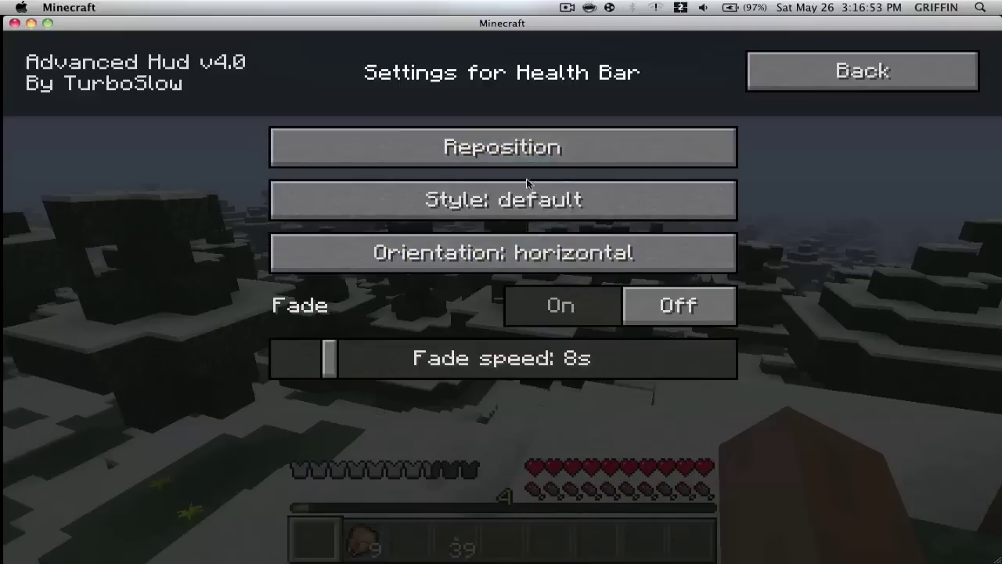
# Step: Cycle health style through double, solid1, solid2 back to default, keep horizontal orientation
pyautogui.click(524, 200)
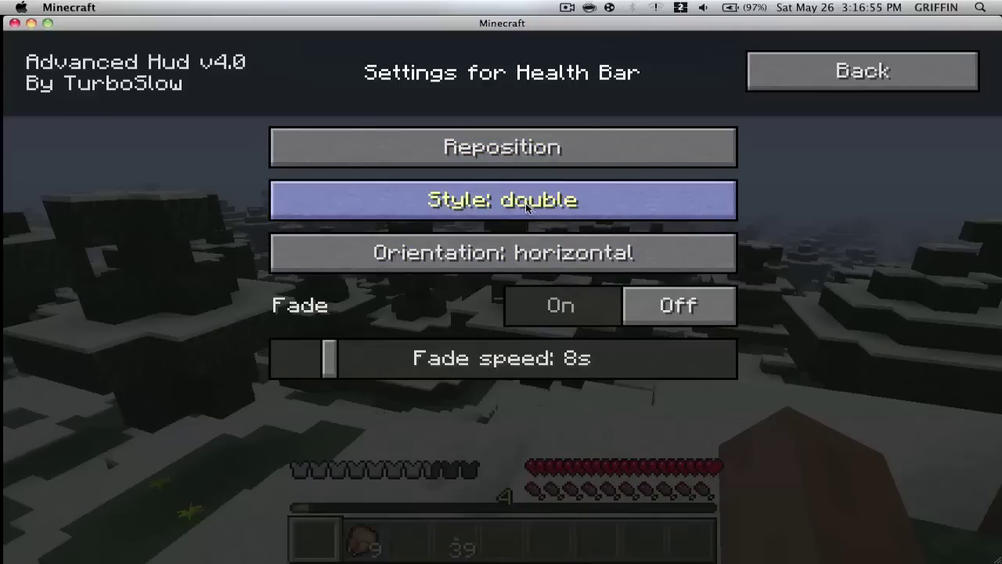
pyautogui.click(532, 209)
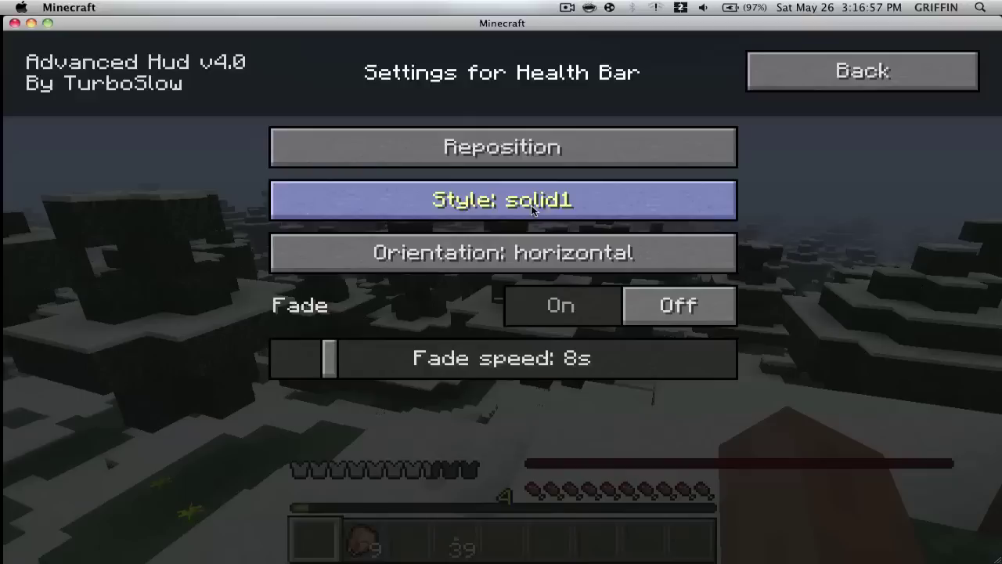
pyautogui.click(532, 210)
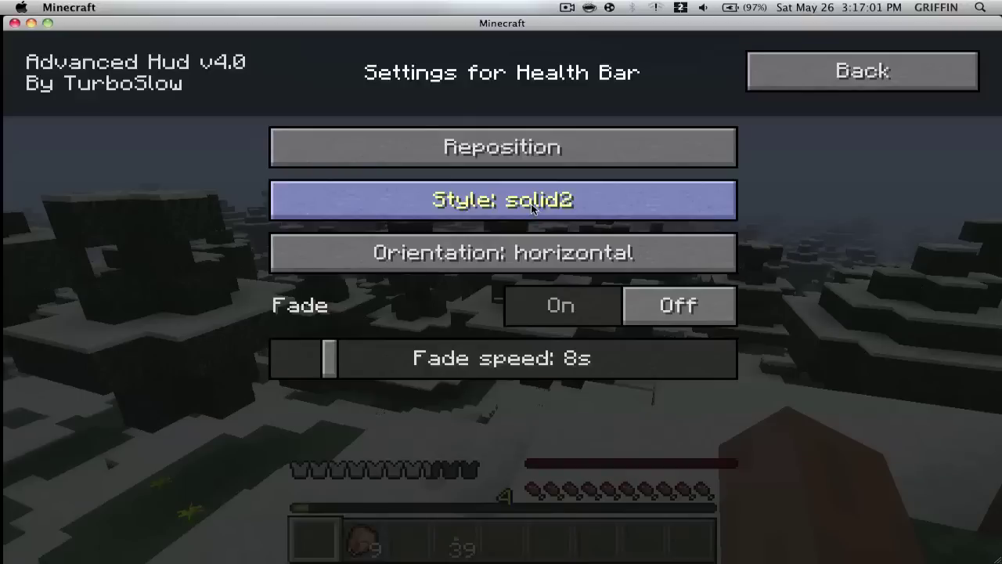
pyautogui.click(532, 207)
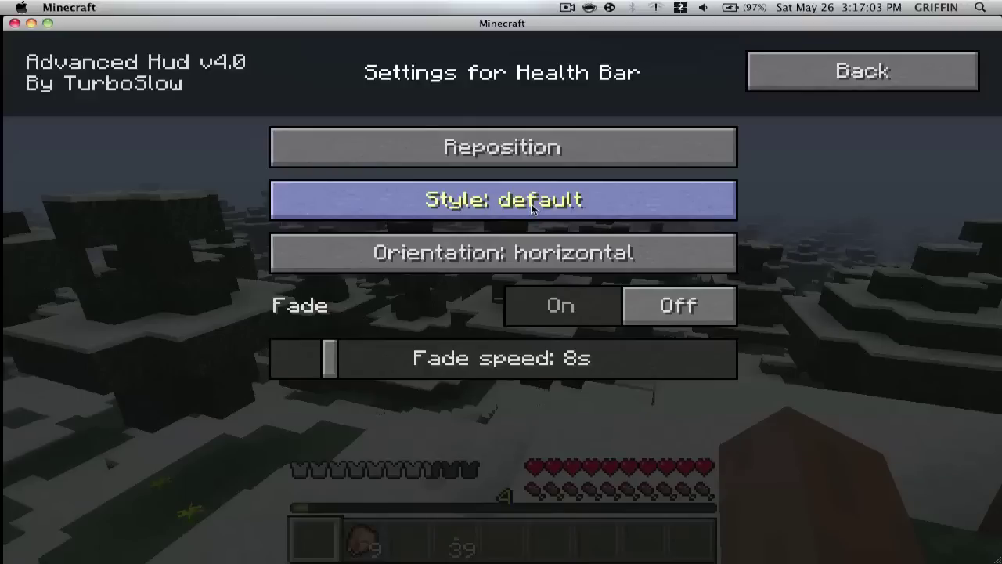
pyautogui.click(528, 258)
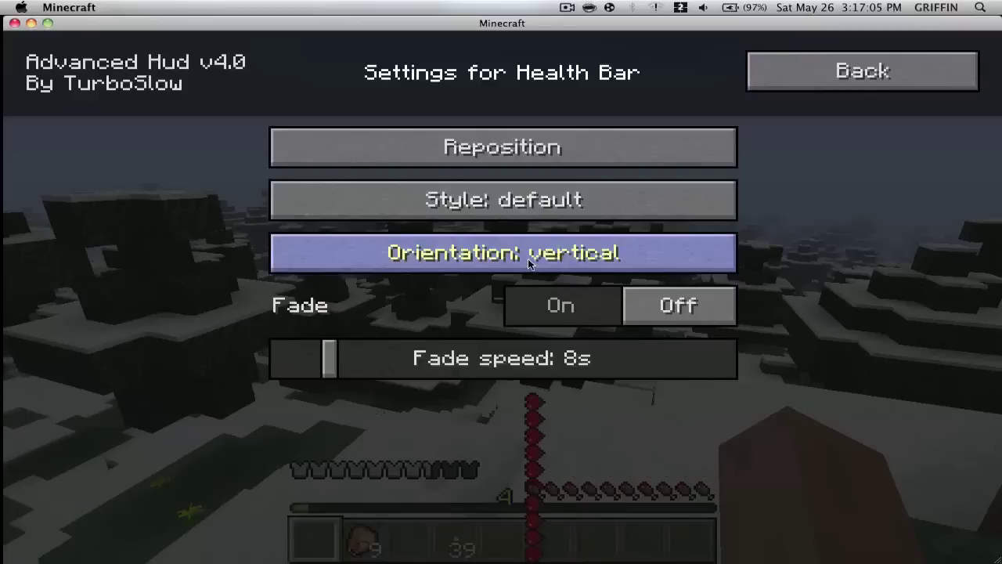
pyautogui.click(528, 258)
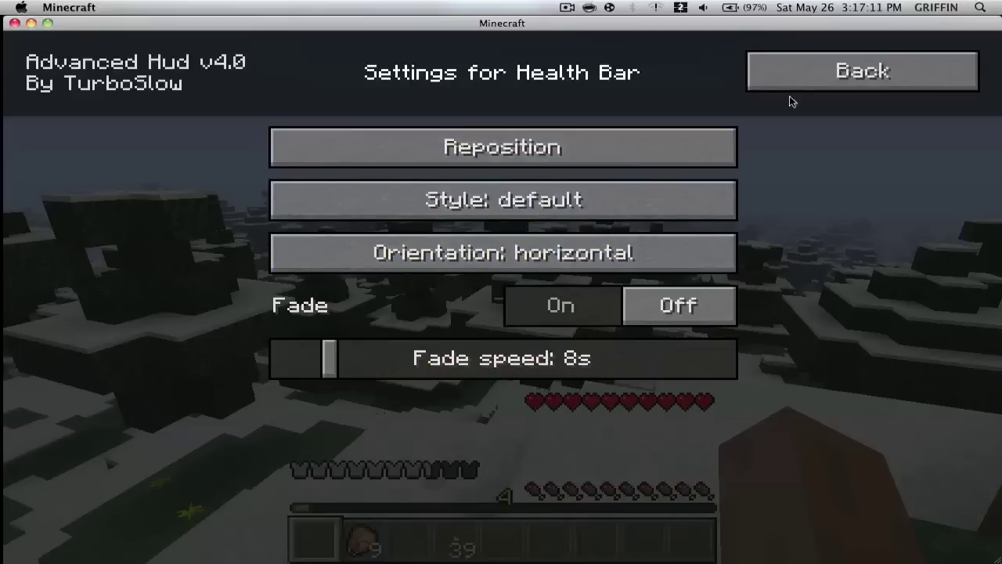
pyautogui.click(813, 83)
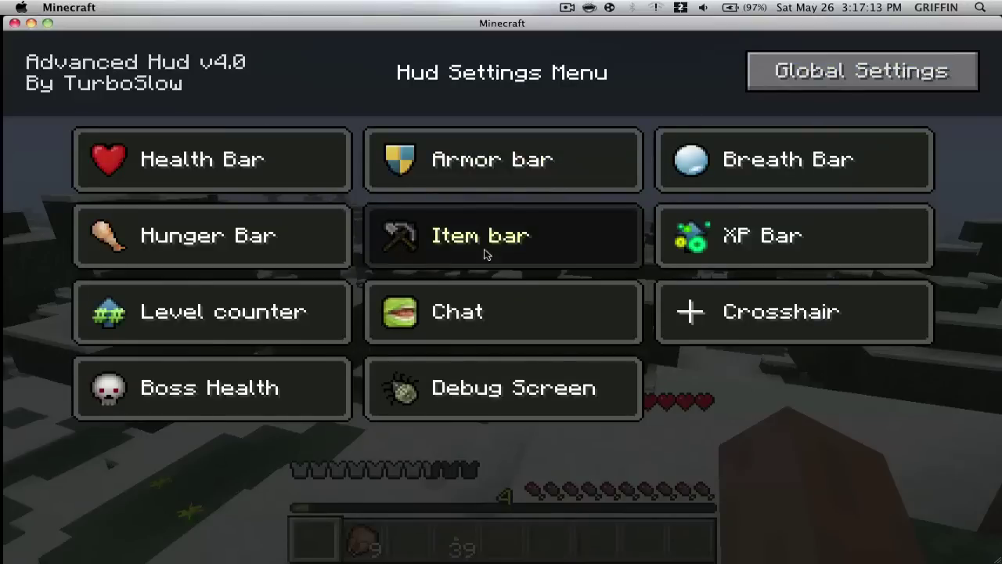
# Step: Reposition the XP bar to the top of the screen
pyautogui.click(681, 232)
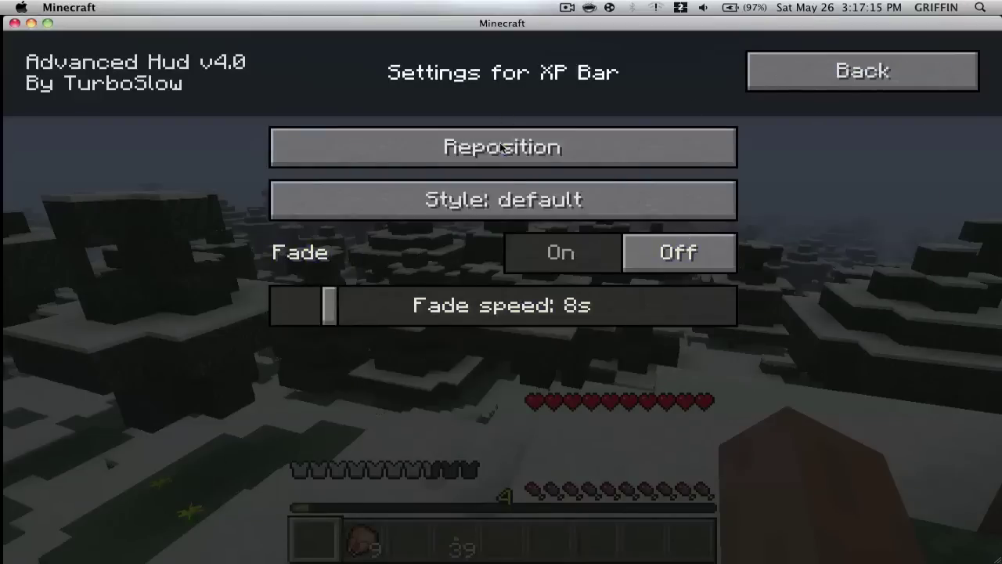
pyautogui.click(504, 146)
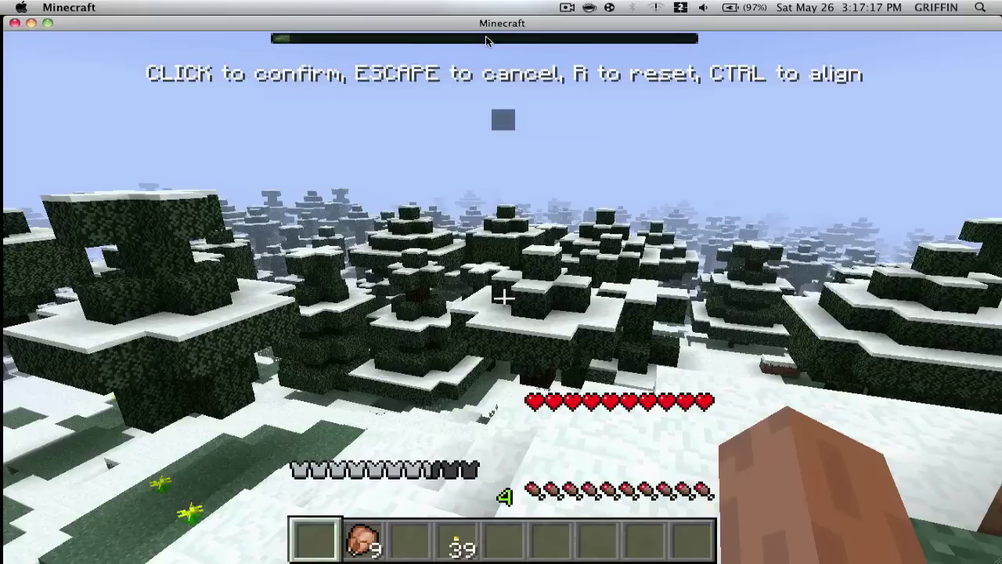
pyautogui.click(485, 39)
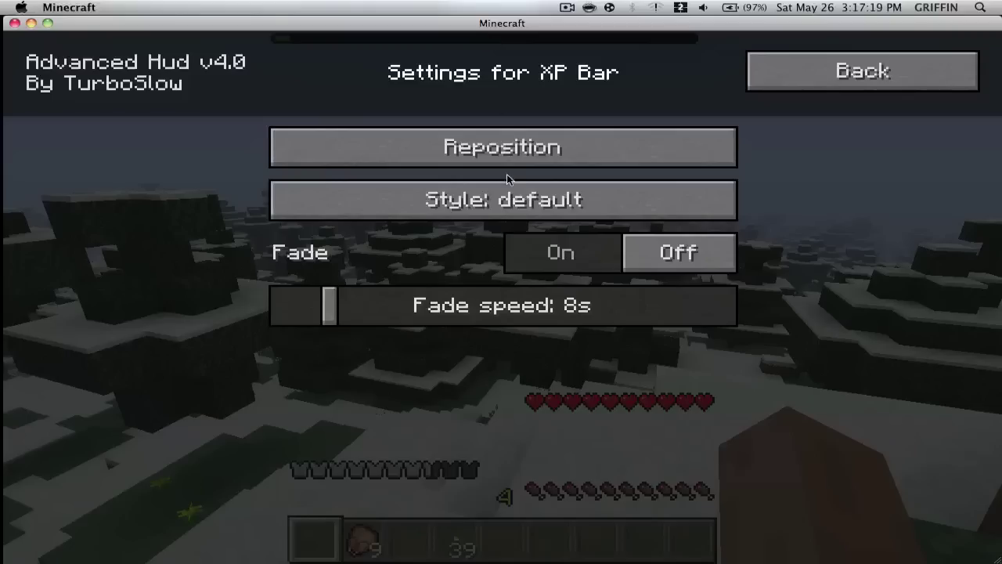
pyautogui.click(826, 82)
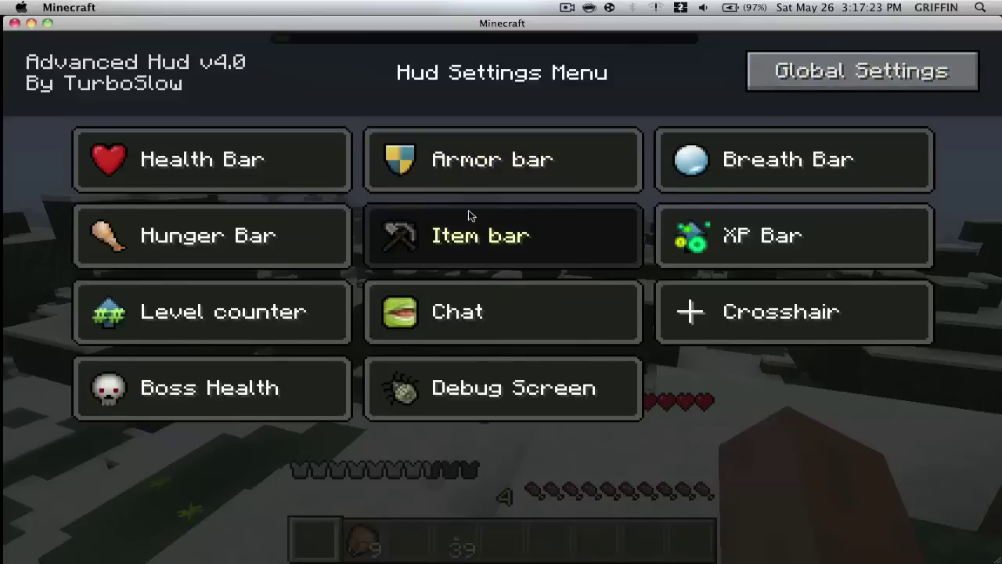
# Step: Reposition the armor bar beside the health hearts on their left
pyautogui.click(506, 163)
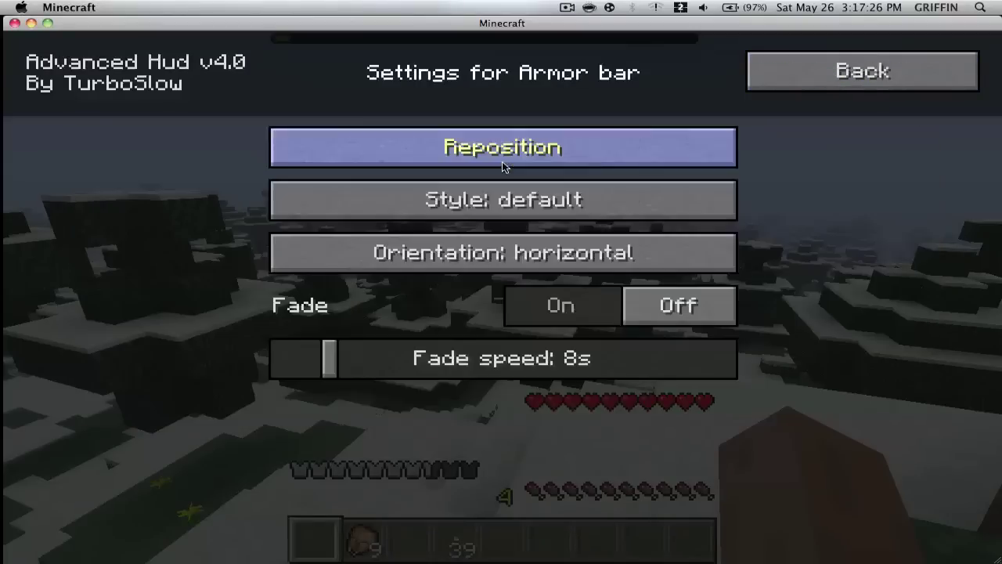
pyautogui.click(455, 153)
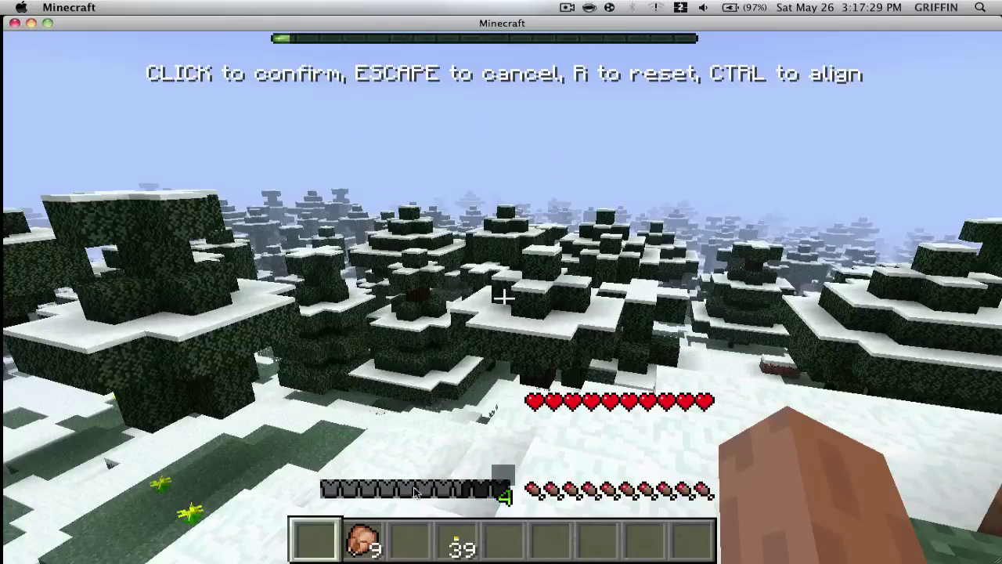
pyautogui.click(386, 399)
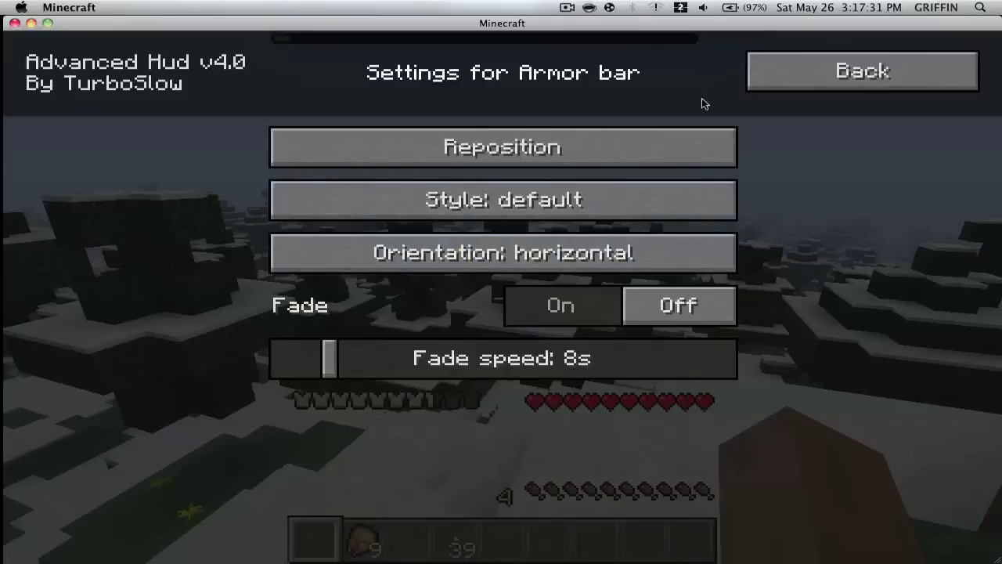
pyautogui.click(750, 83)
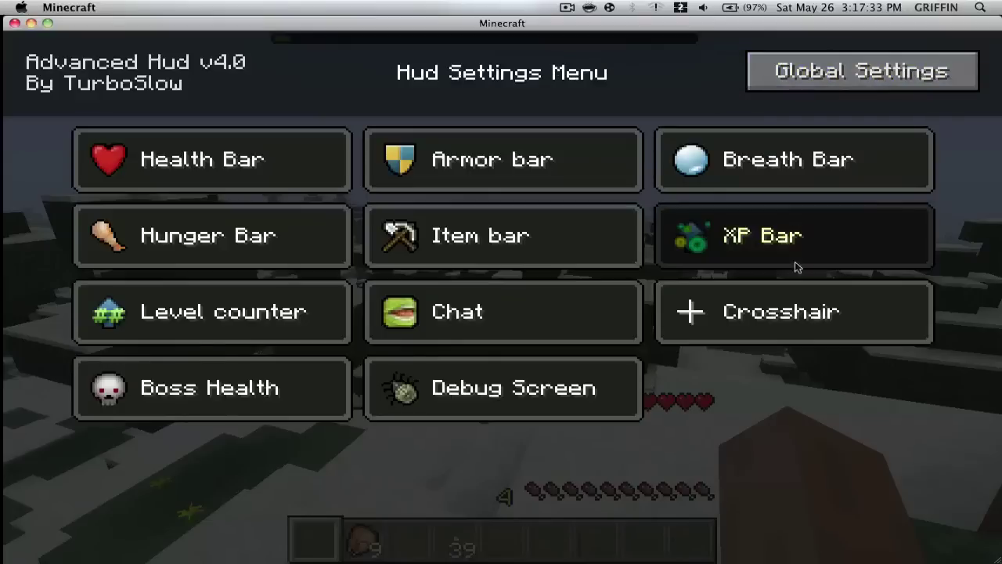
# Step: Slide the crosshair Style from texturepack up to style 13
pyautogui.click(749, 321)
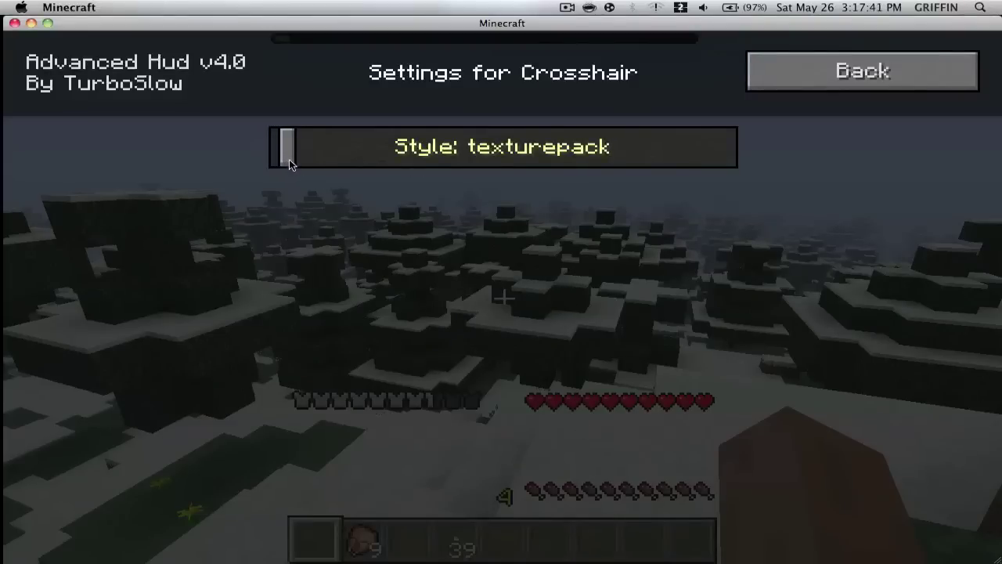
pyautogui.moveTo(288, 159); pyautogui.dragTo(295, 160)
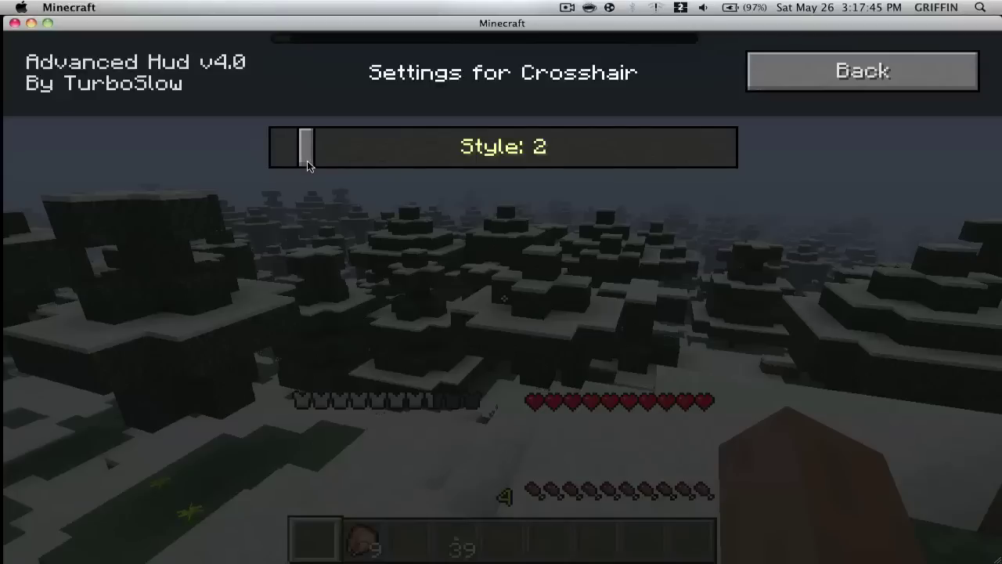
pyautogui.moveTo(315, 165); pyautogui.dragTo(462, 156)
pyautogui.moveTo(460, 155); pyautogui.dragTo(465, 150)
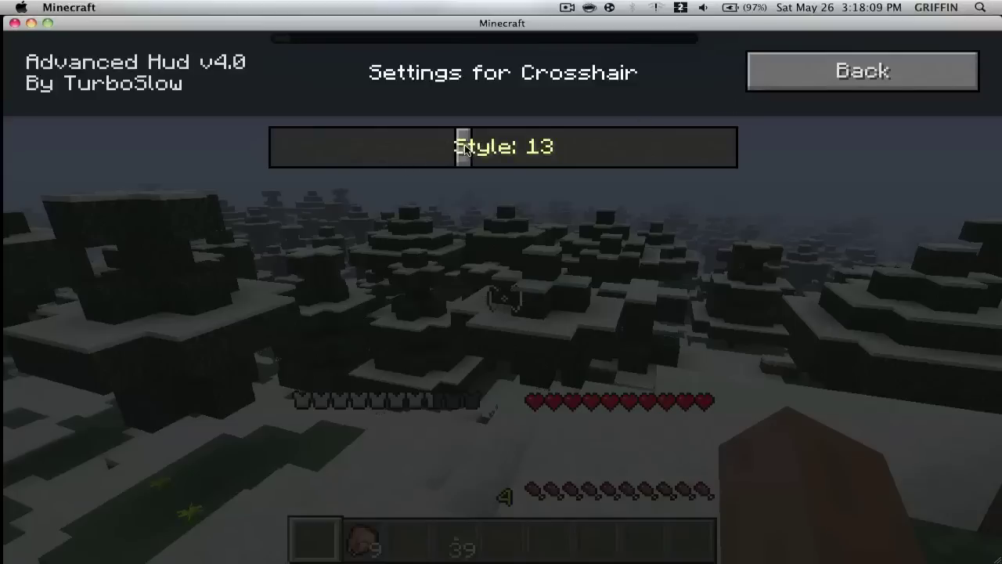
pyautogui.click(873, 76)
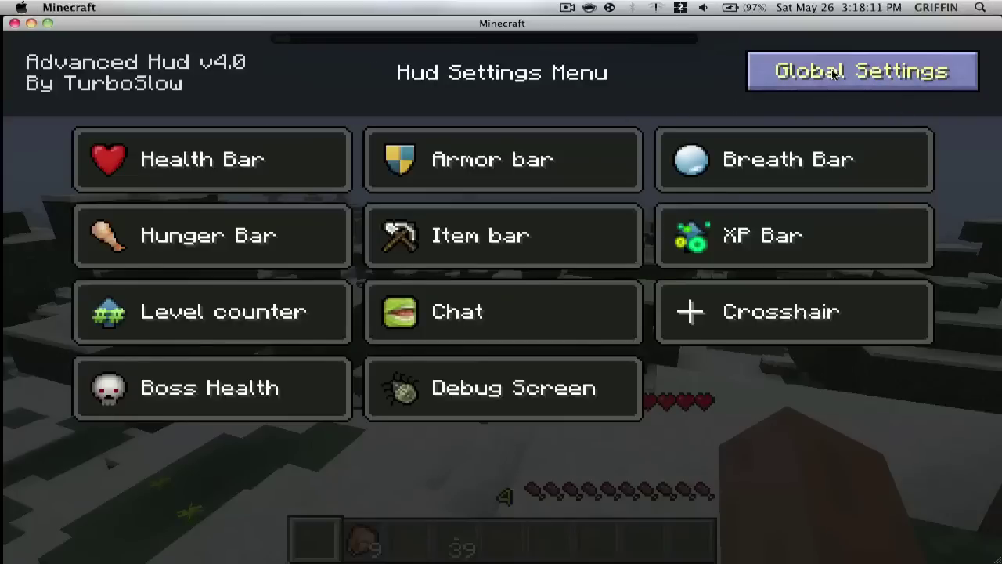
pyautogui.press('Escape')
pyautogui.press('w')
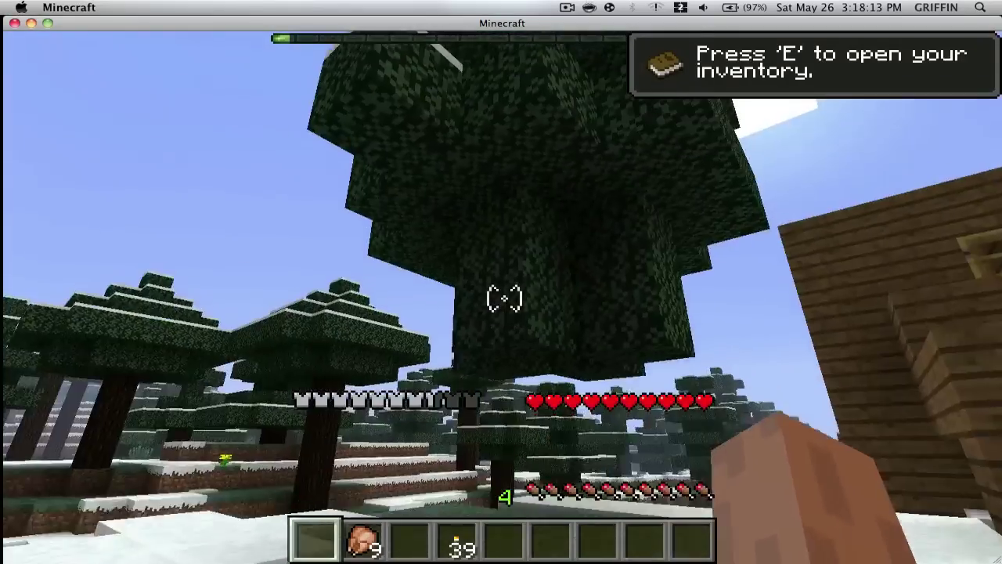
pyautogui.press('w')
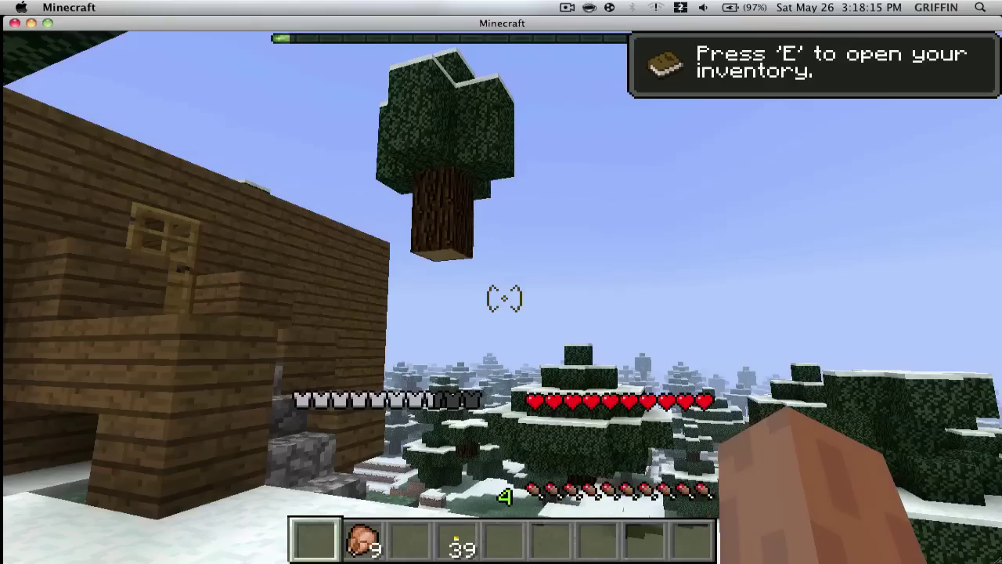
pyautogui.press('w')
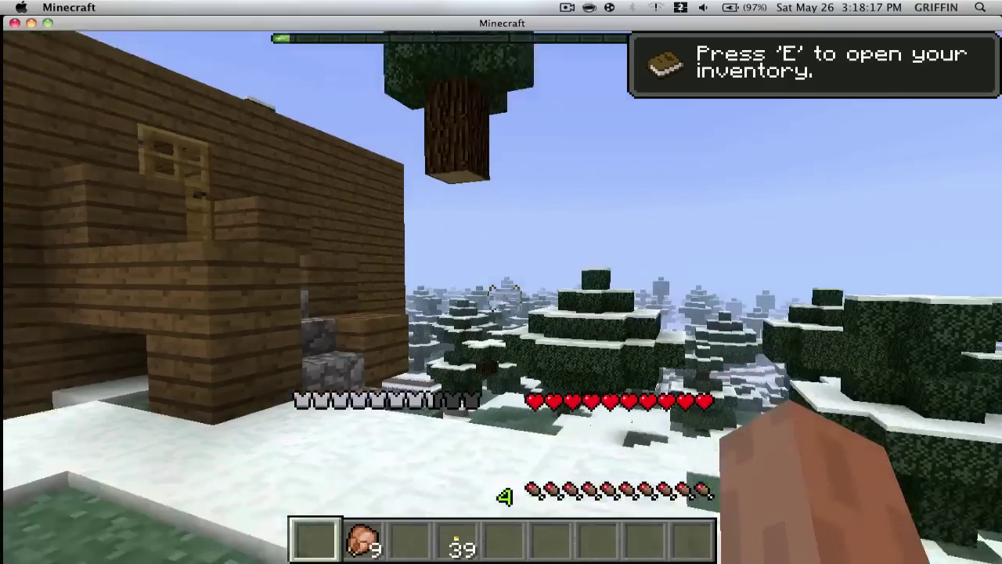
pyautogui.press('w')
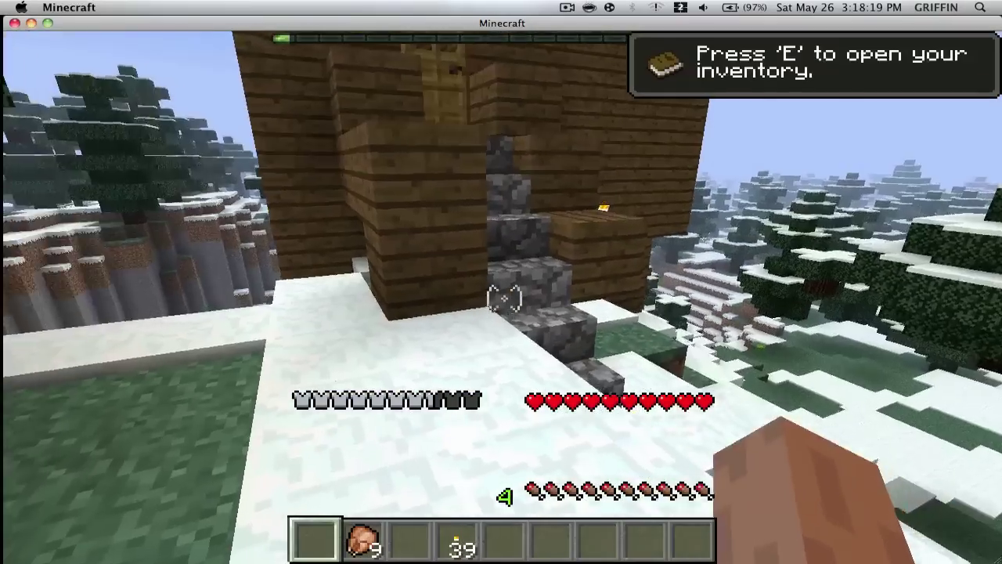
pyautogui.press('e')
pyautogui.press('e')
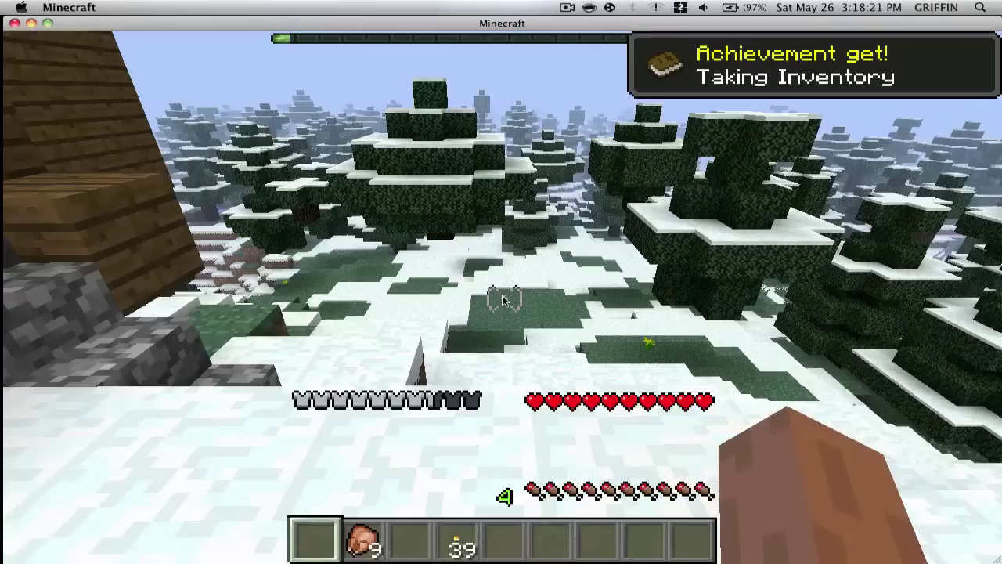
pyautogui.press('w')
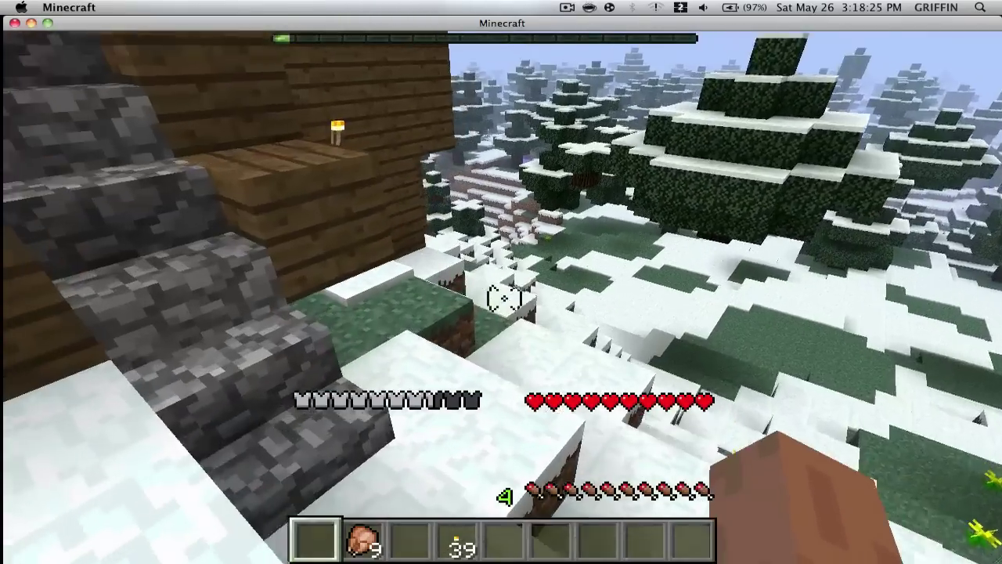
pyautogui.press('Escape')
pyautogui.press('Escape')
pyautogui.press('h')
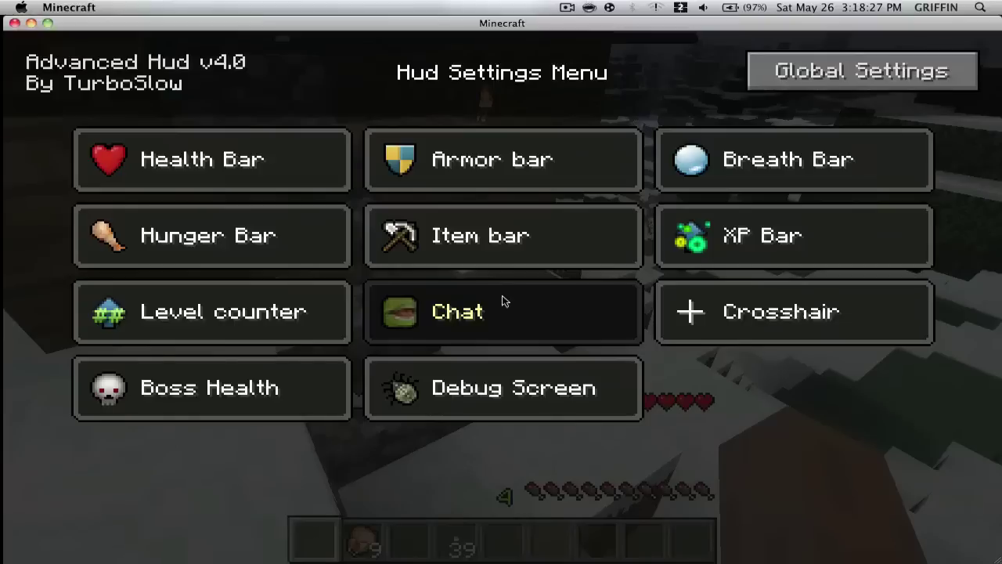
# Step: Look at the Debug Screen and Boss Health pages, then open Breath Bar settings
pyautogui.click(485, 395)
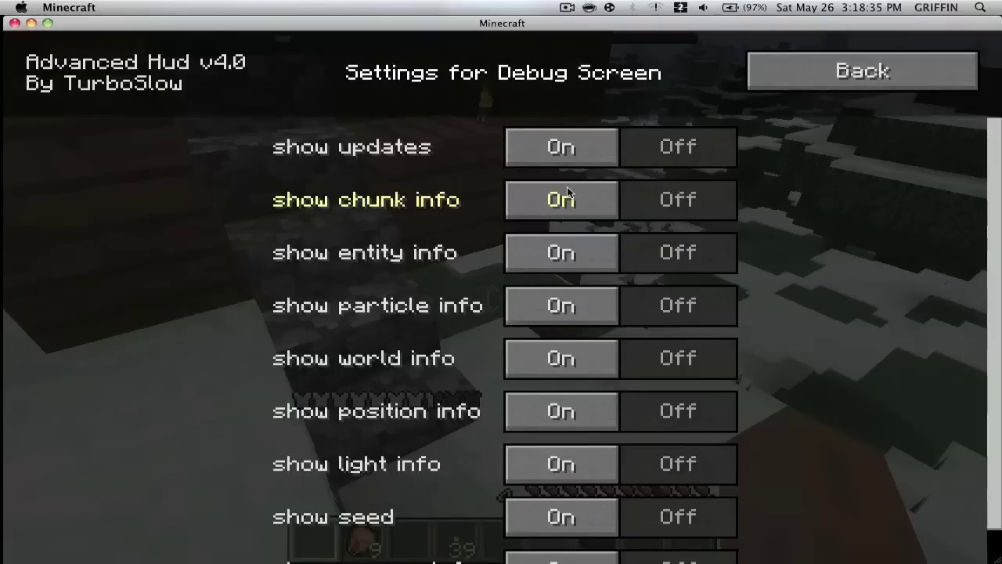
pyautogui.click(809, 63)
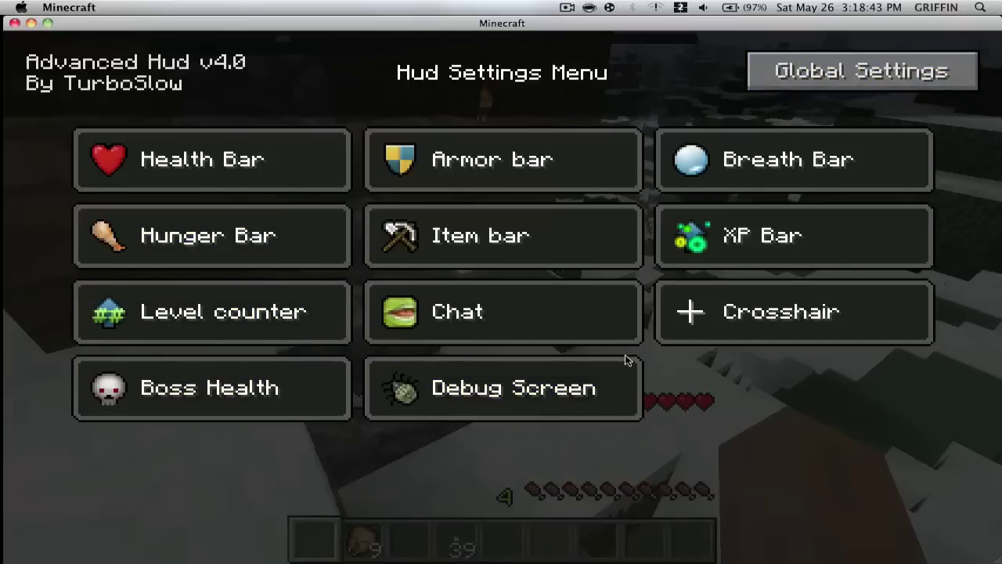
pyautogui.click(252, 408)
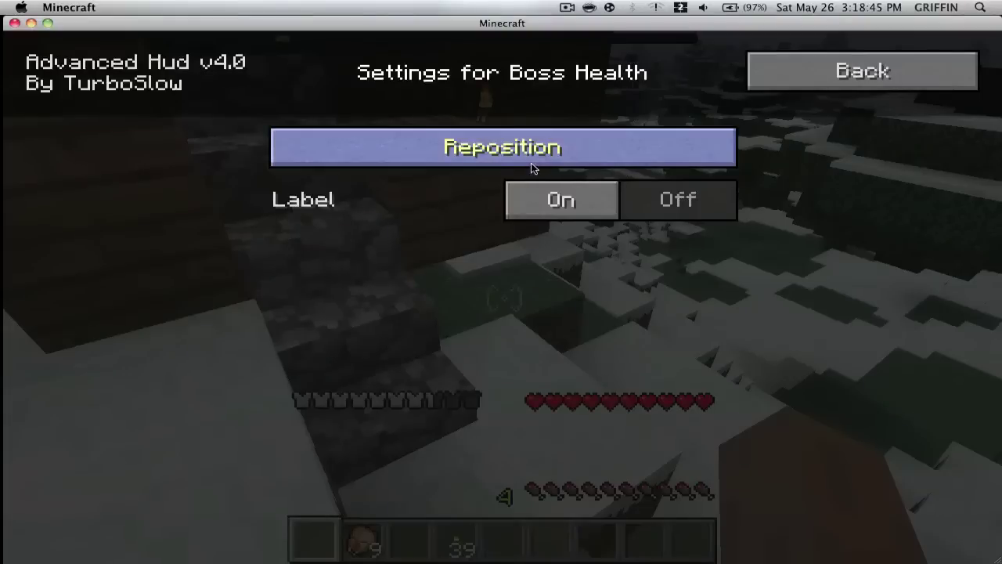
pyautogui.click(883, 57)
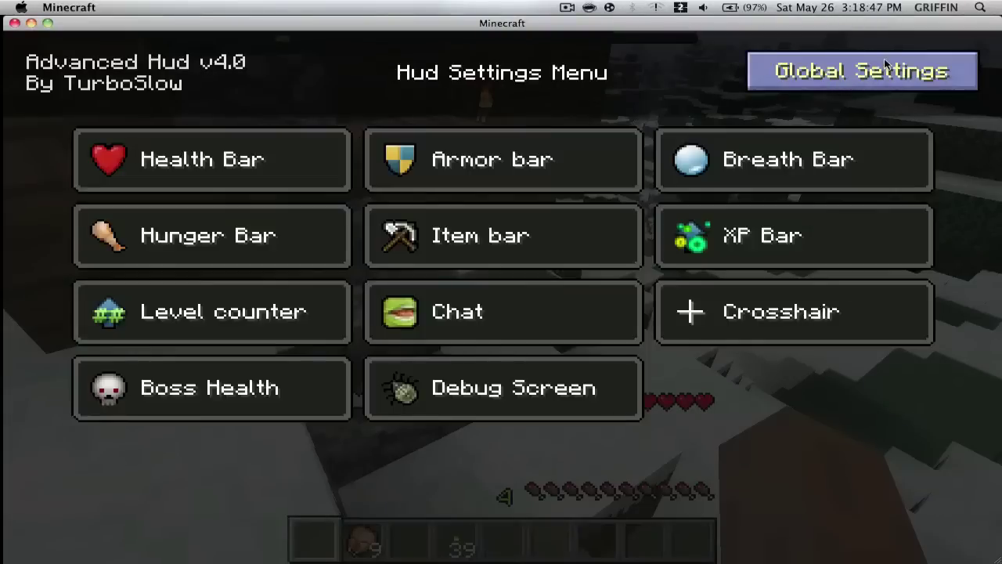
pyautogui.click(783, 170)
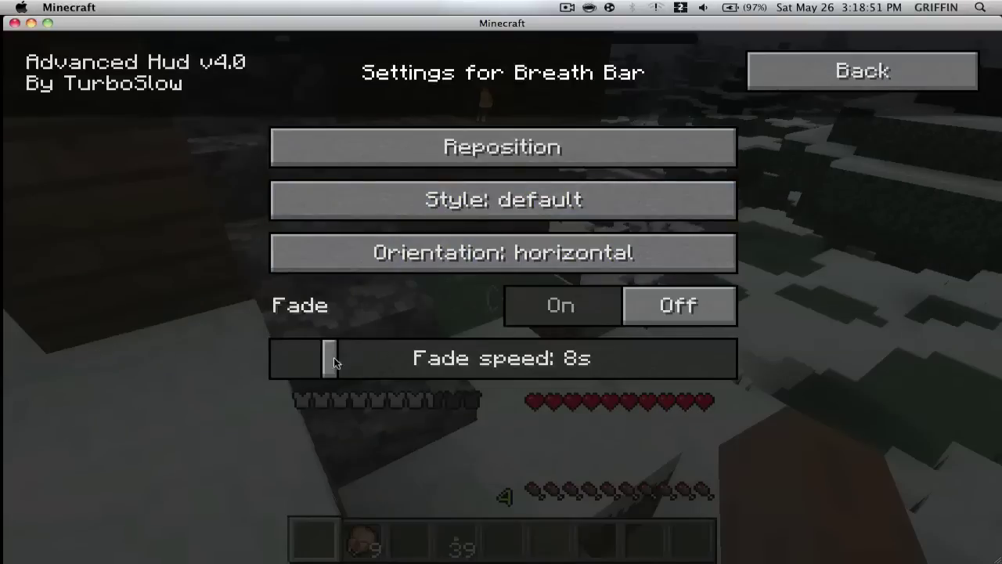
# Step: Leave the Breath Bar settings and reposition the item bar to the left screen edge
pyautogui.click(771, 55)
pyautogui.click(513, 252)
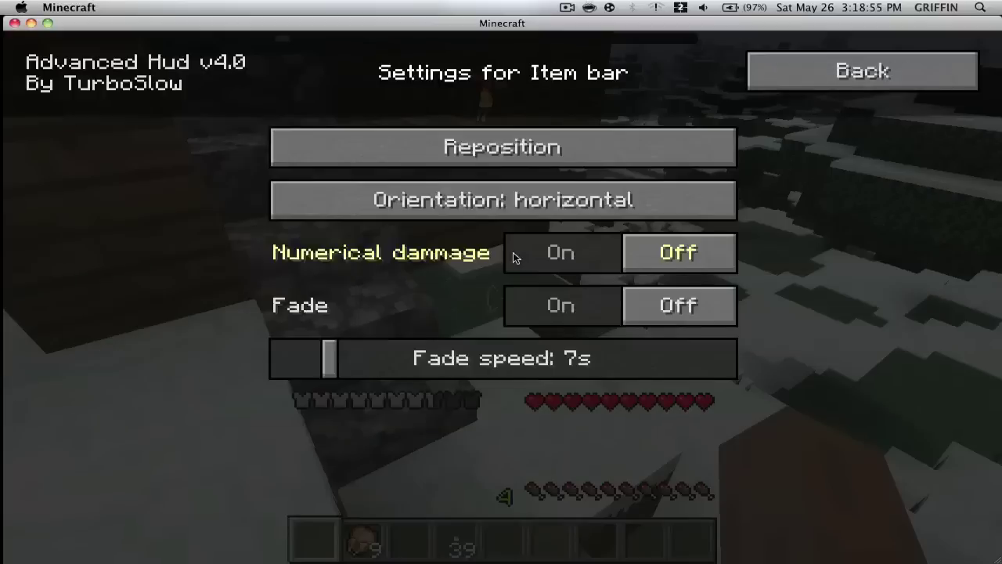
pyautogui.click(462, 154)
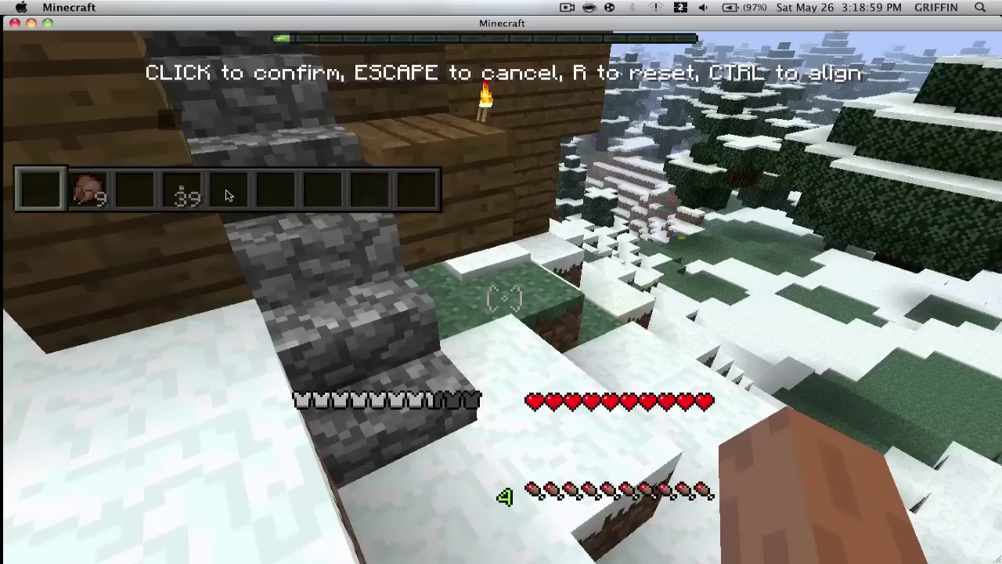
pyautogui.click(193, 194)
# Step: Set the item bar's orientation to vertical and resume playing in the snowy world
pyautogui.click(513, 199)
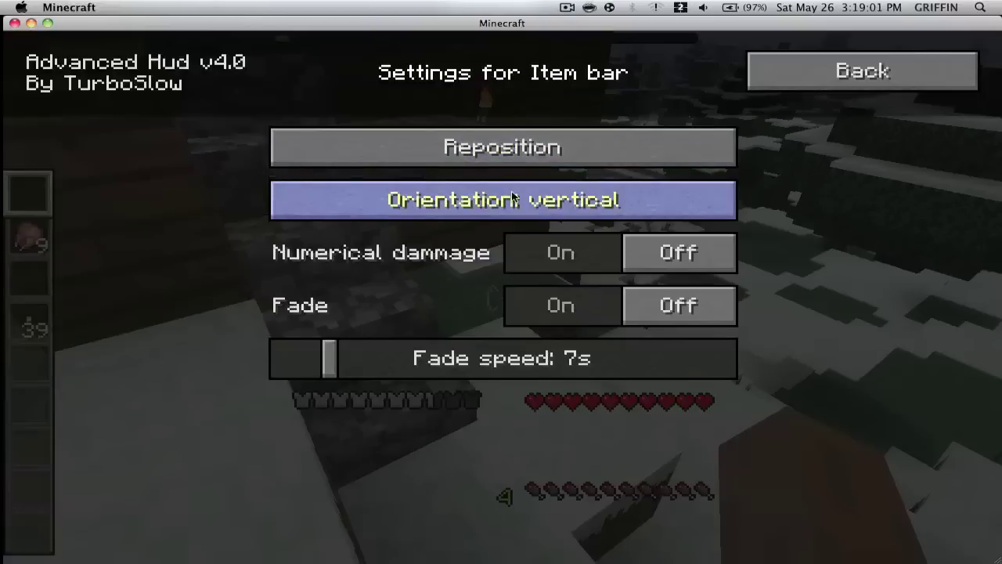
pyautogui.click(815, 58)
pyautogui.press('Escape')
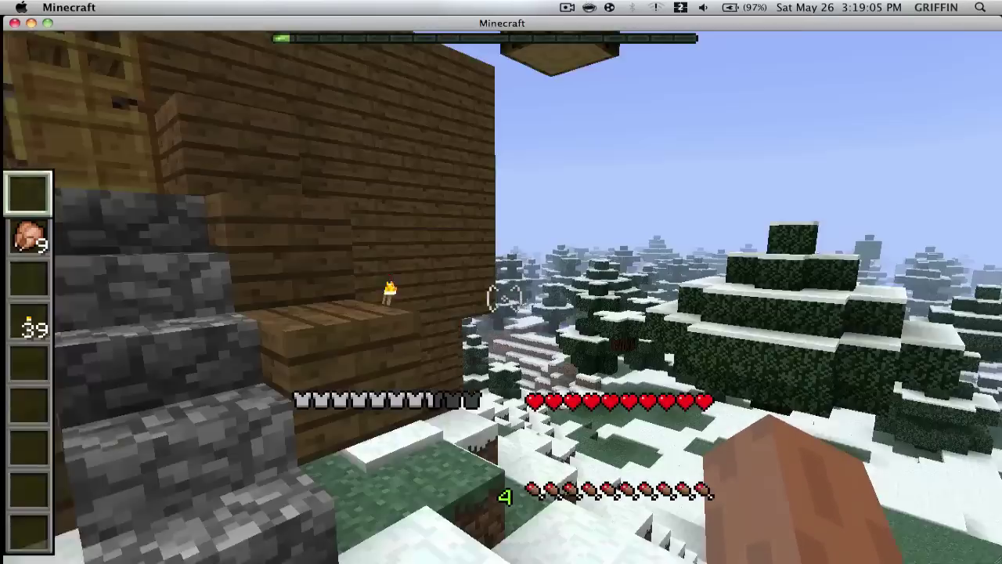